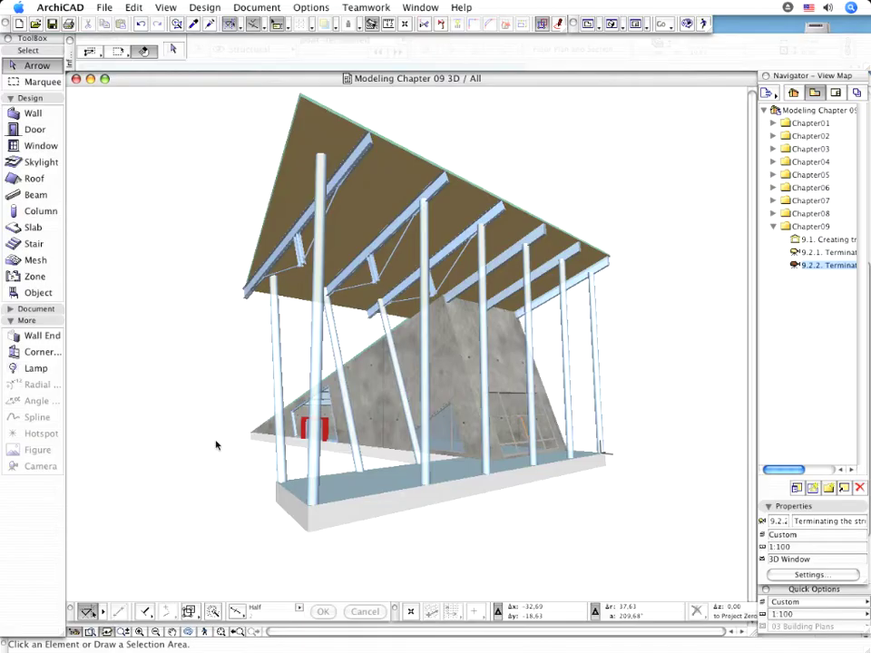
- Open the 9.1 Creating truss view to show the S-02 section with the truss outline
double_click(810, 226)
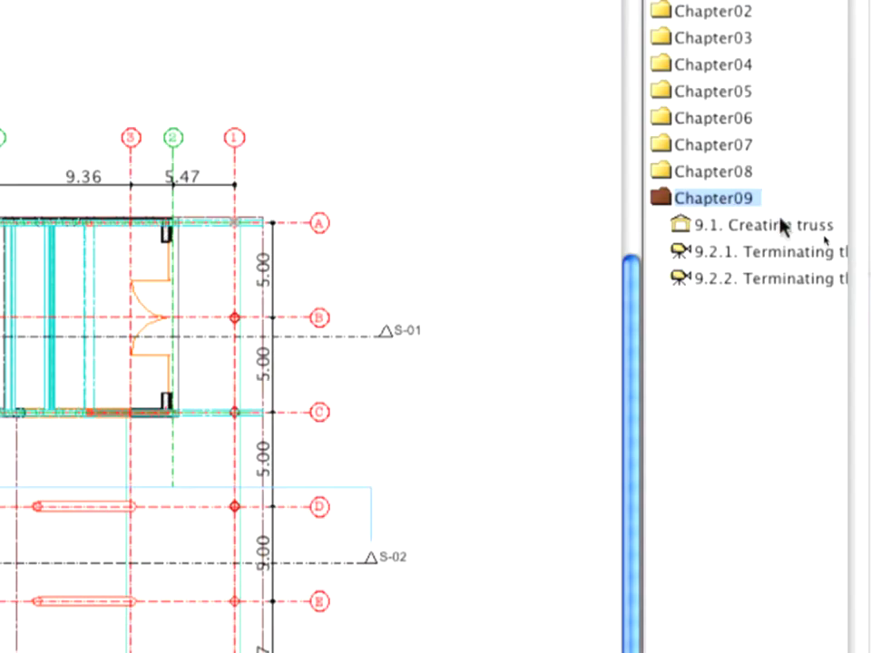
double_click(780, 226)
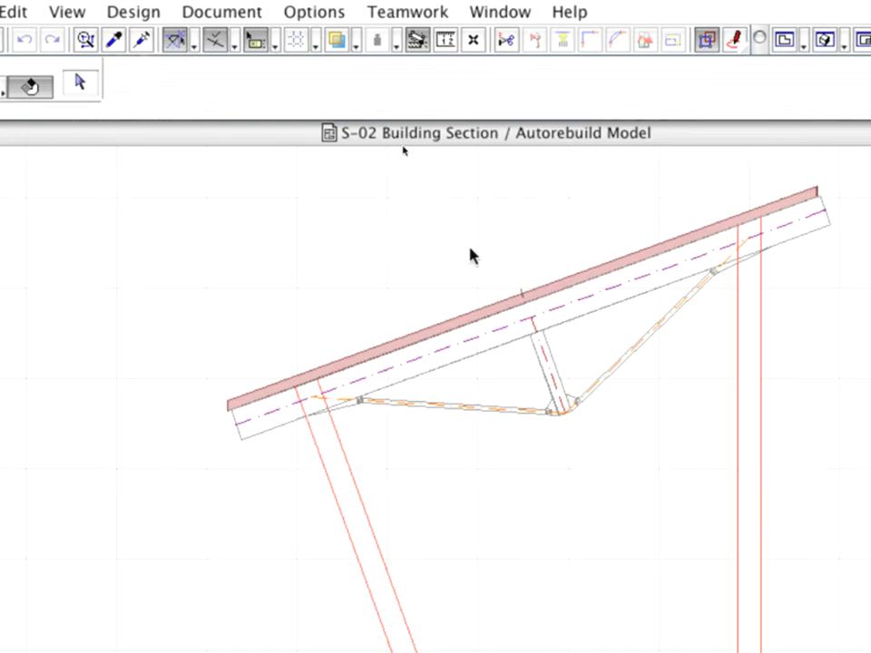
click(490, 305)
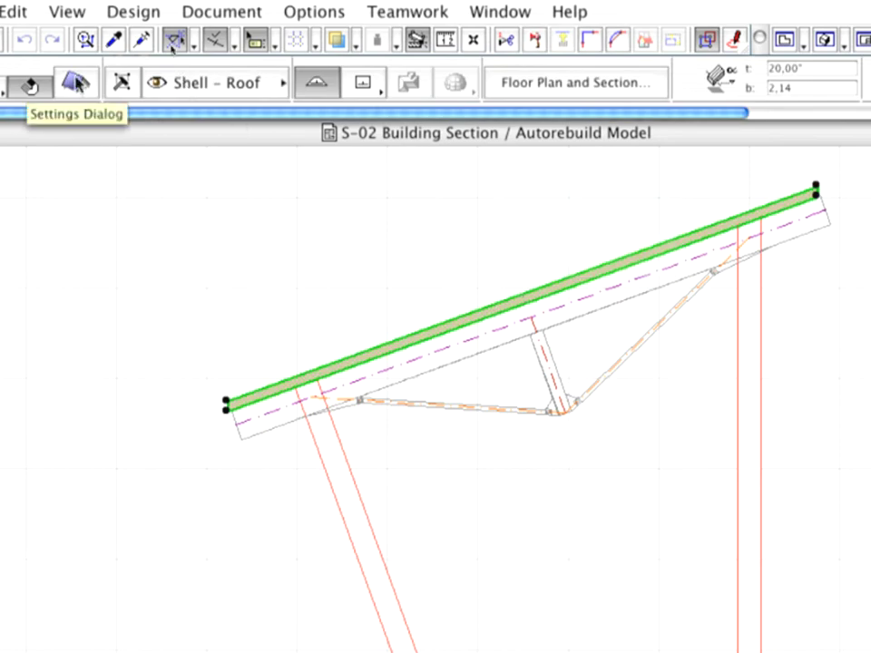
click(75, 83)
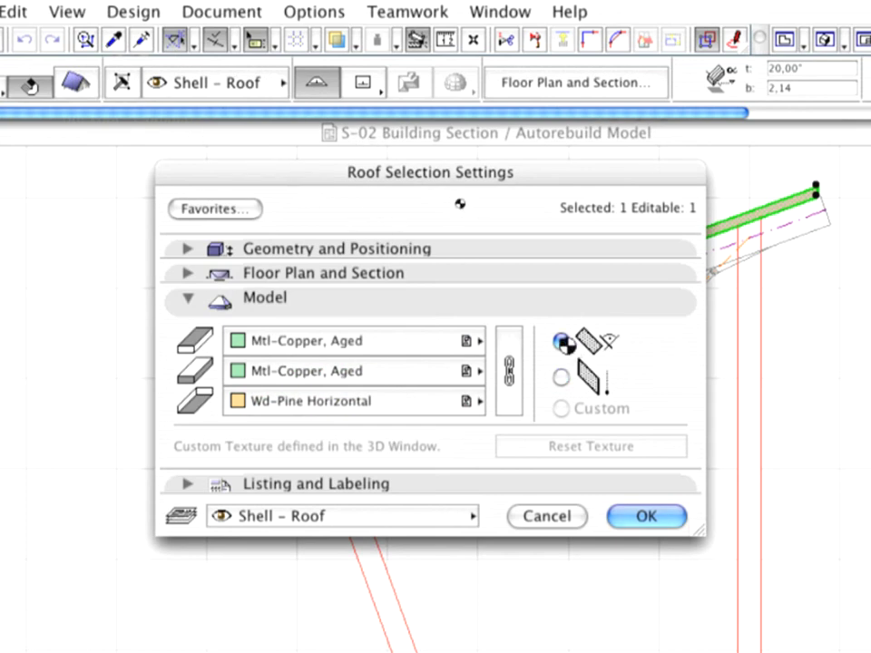
click(637, 519)
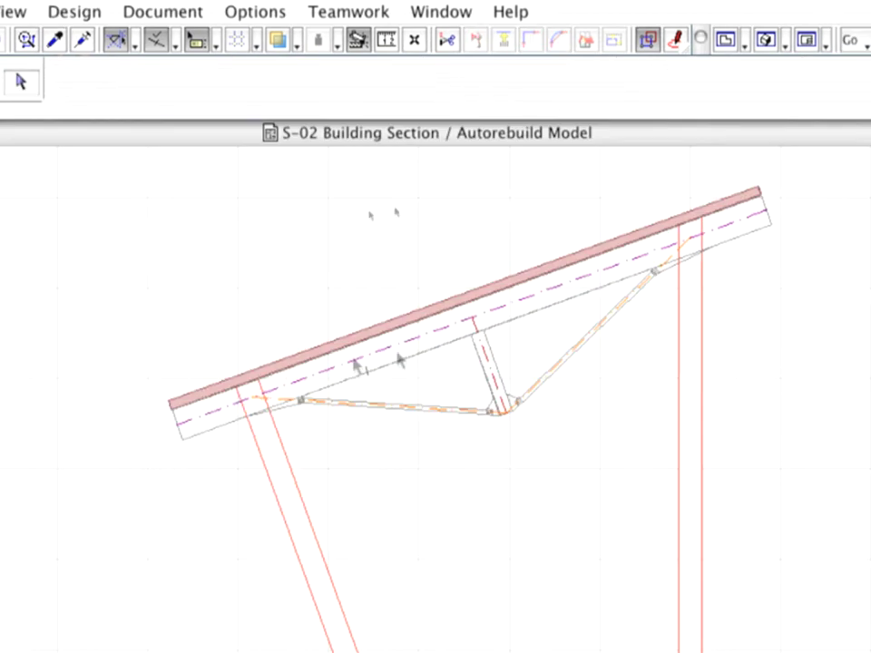
- Select the dash-dot roof line plus the lower chord, vertical and diagonal web lines
click(213, 410)
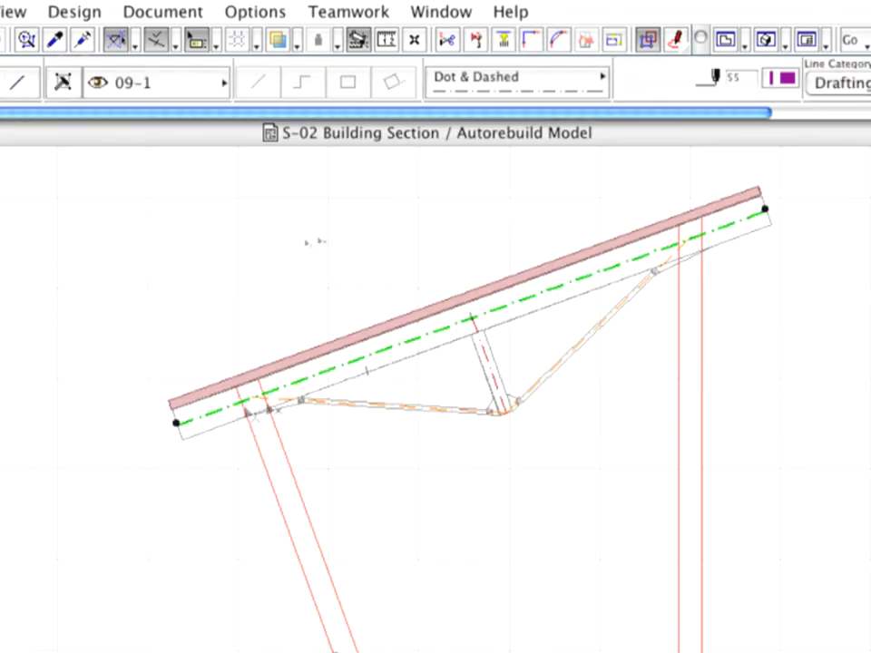
shift+click(278, 402)
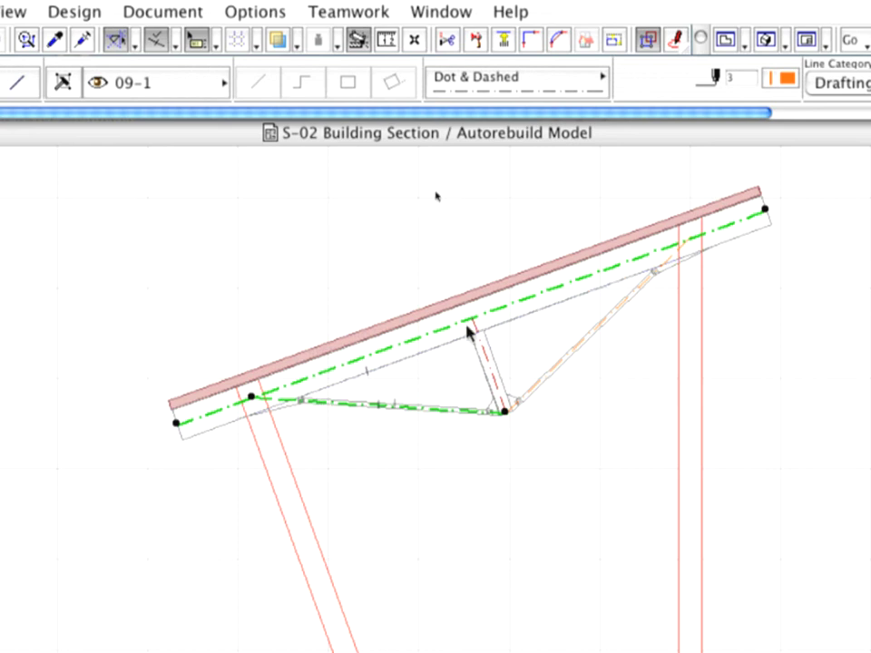
shift+click(468, 332)
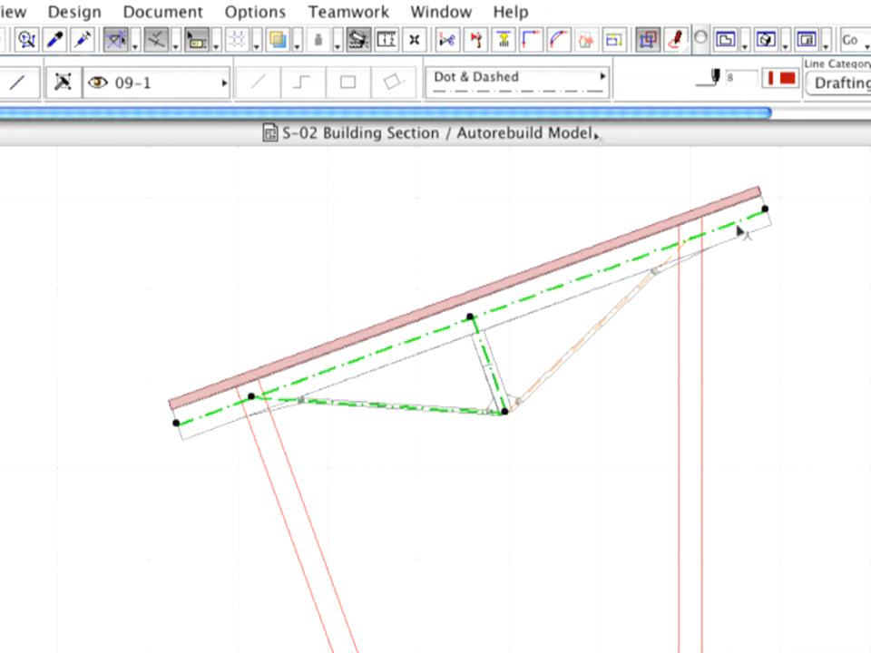
shift+click(672, 258)
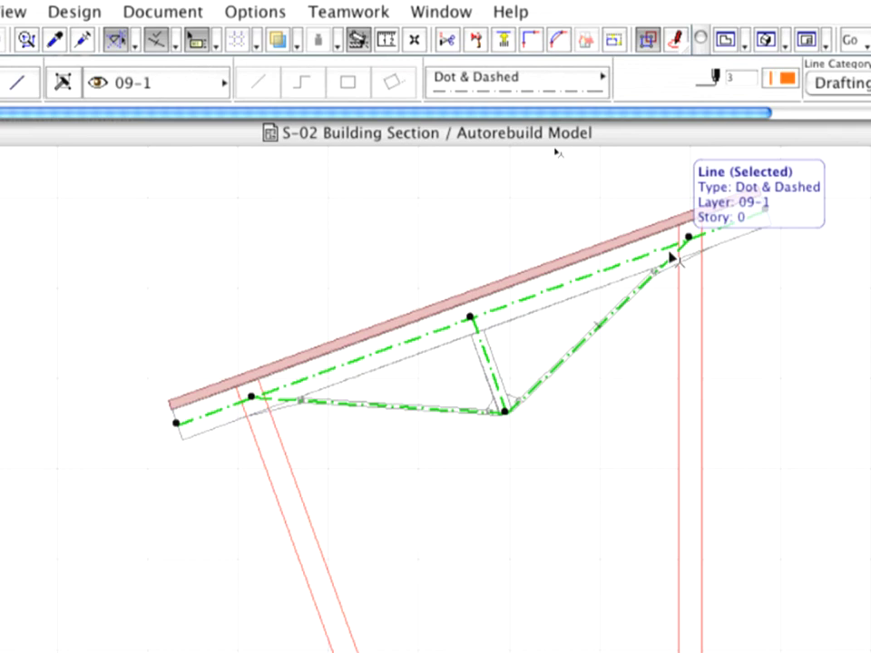
- Run TrussMaker's Create Truss on the selected lines
click(74, 11)
mouse_move(194, 414)
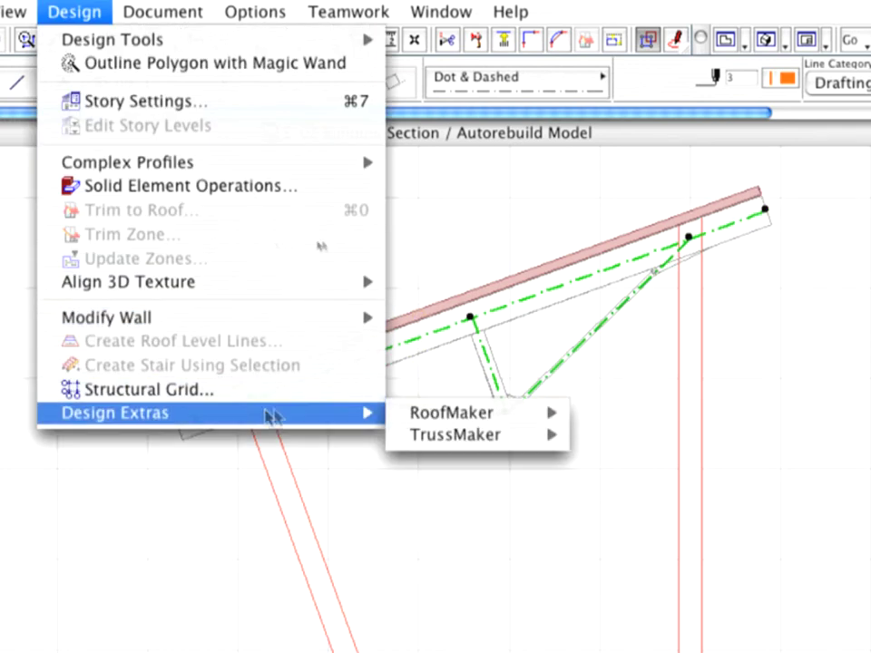
mouse_move(472, 440)
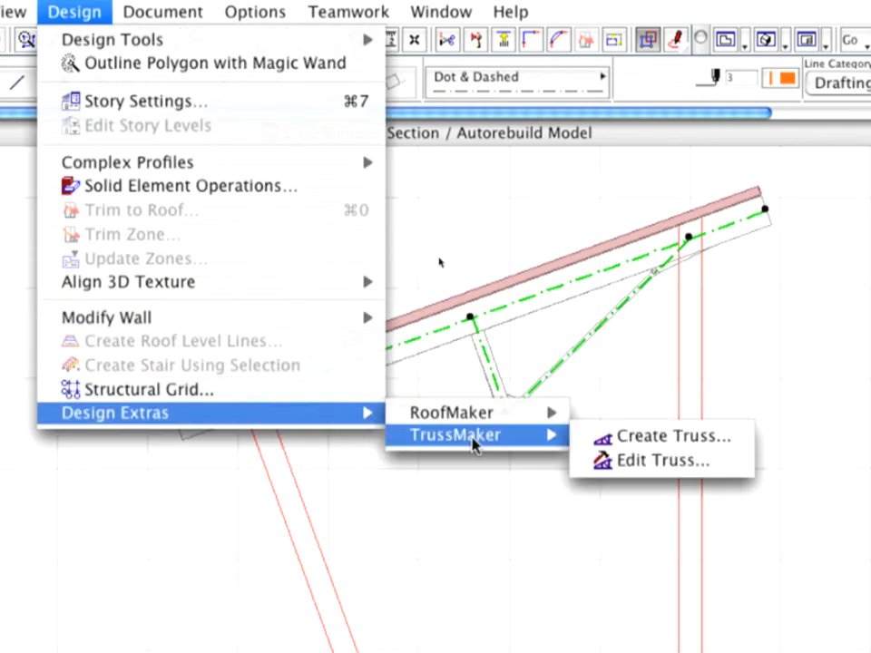
click(629, 440)
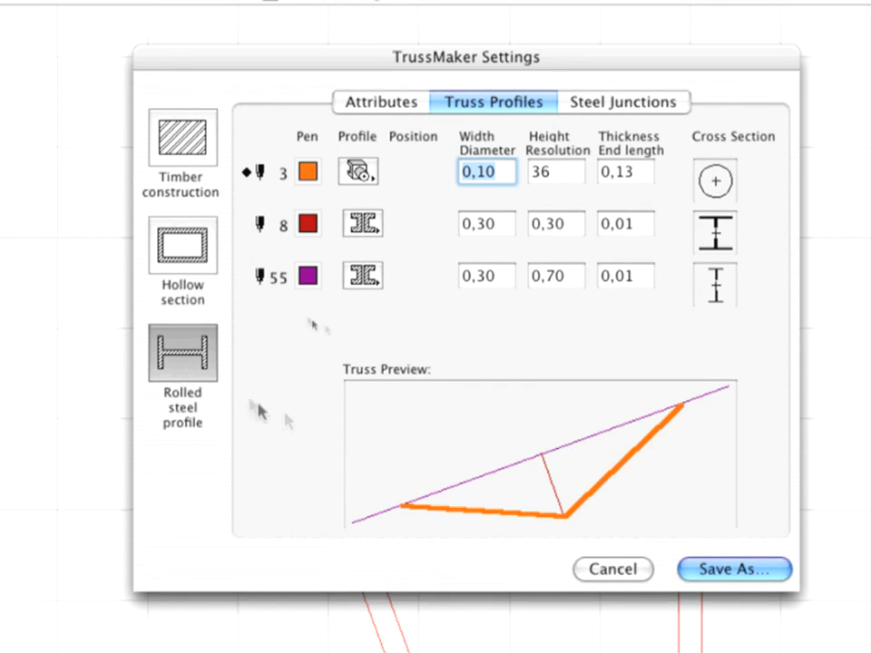
click(187, 383)
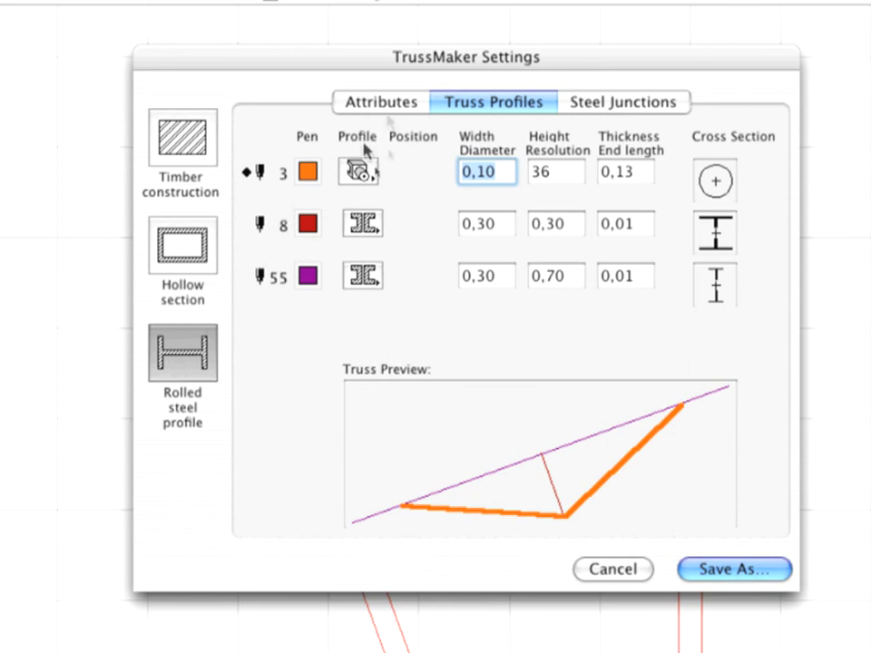
click(395, 104)
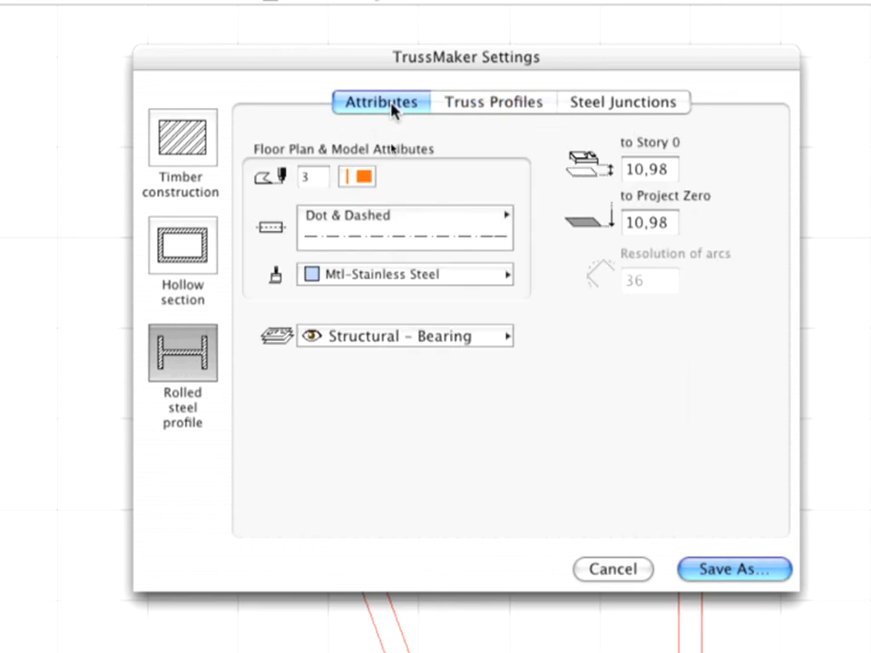
click(381, 277)
click(380, 283)
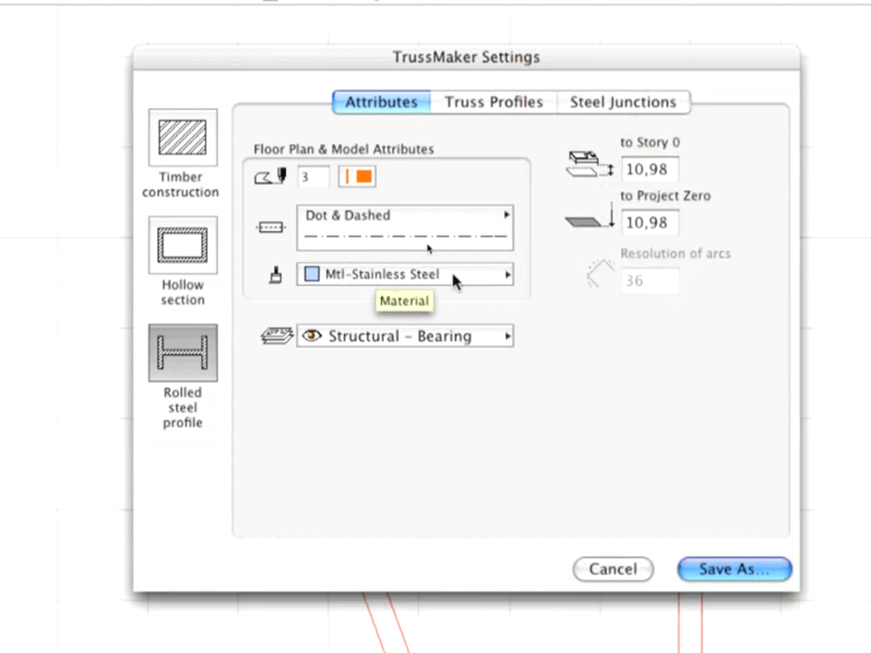
click(450, 337)
click(450, 337)
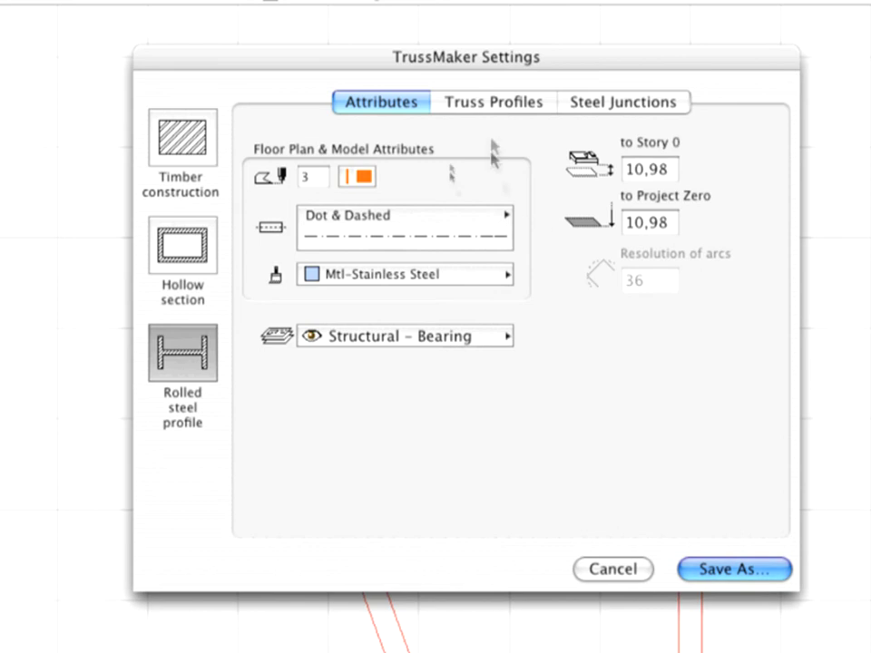
click(491, 106)
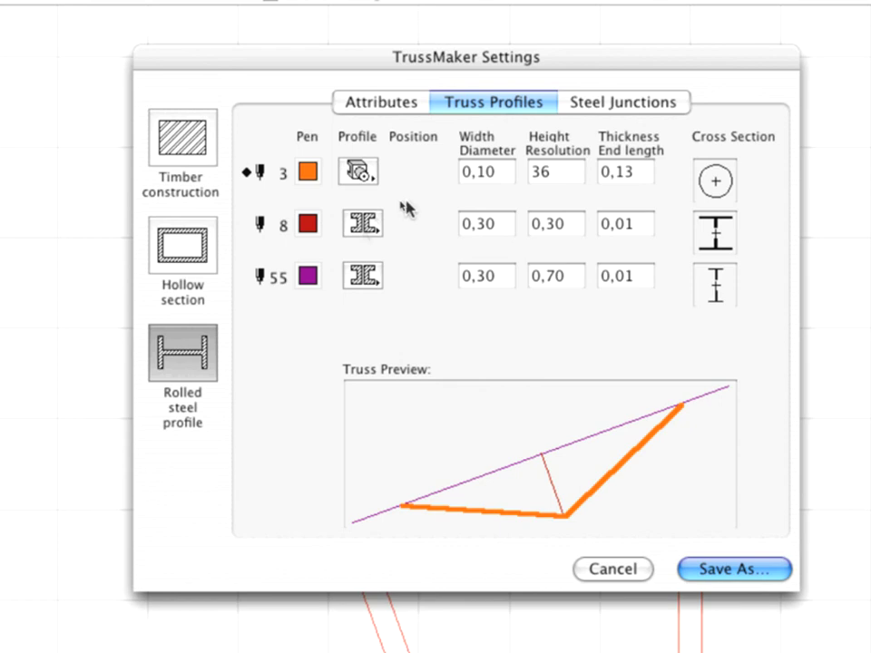
click(307, 279)
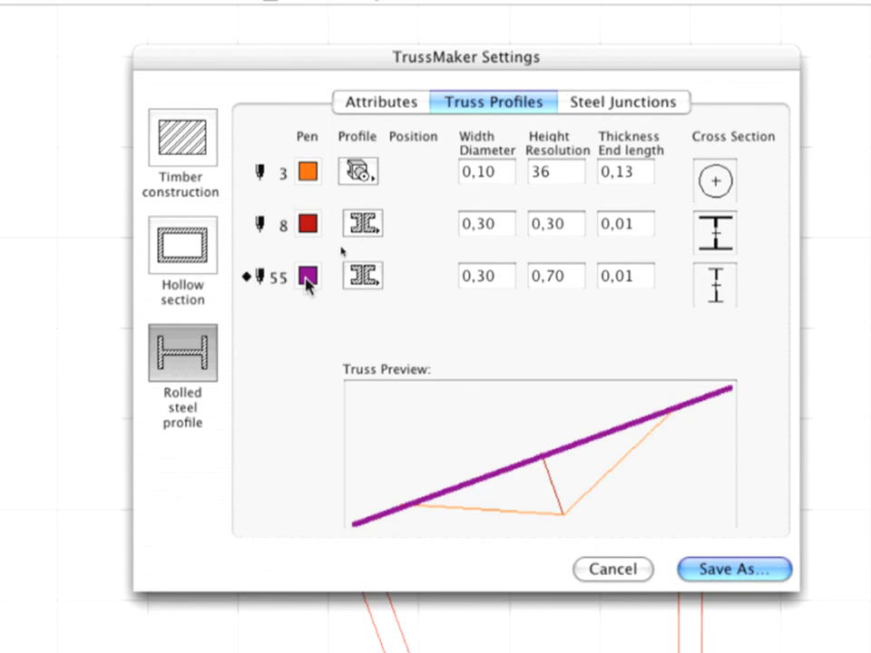
click(362, 275)
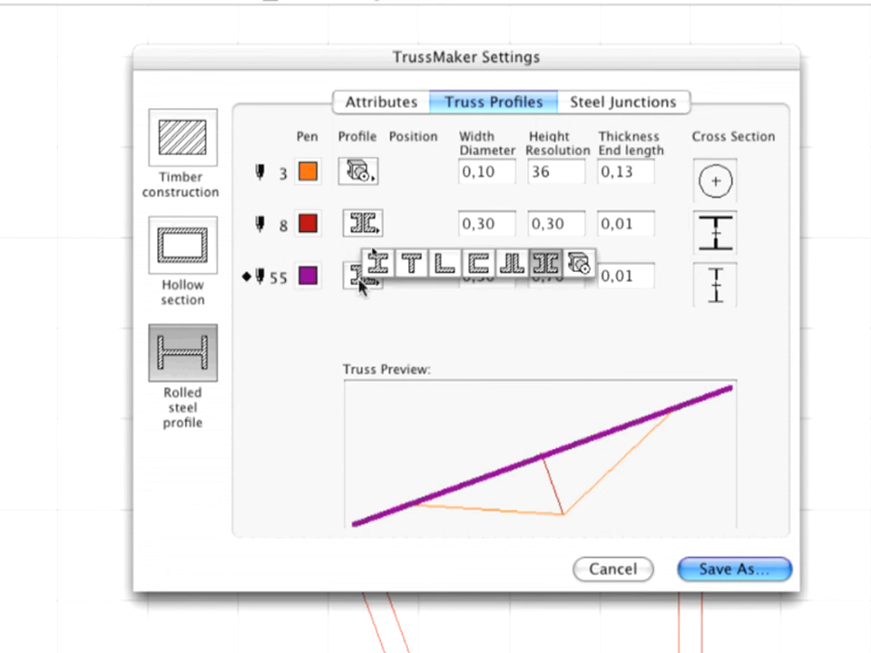
click(541, 264)
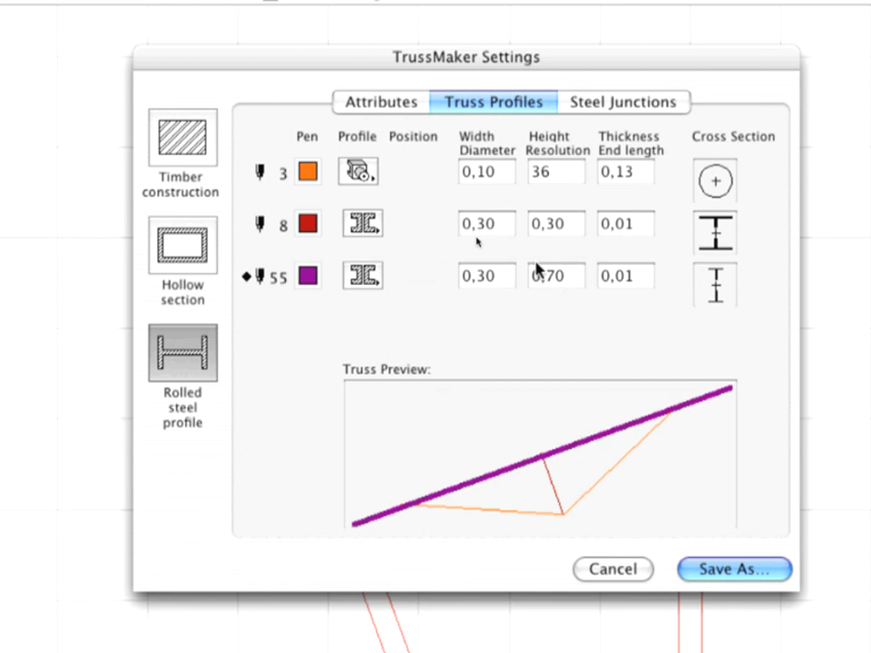
double_click(498, 278)
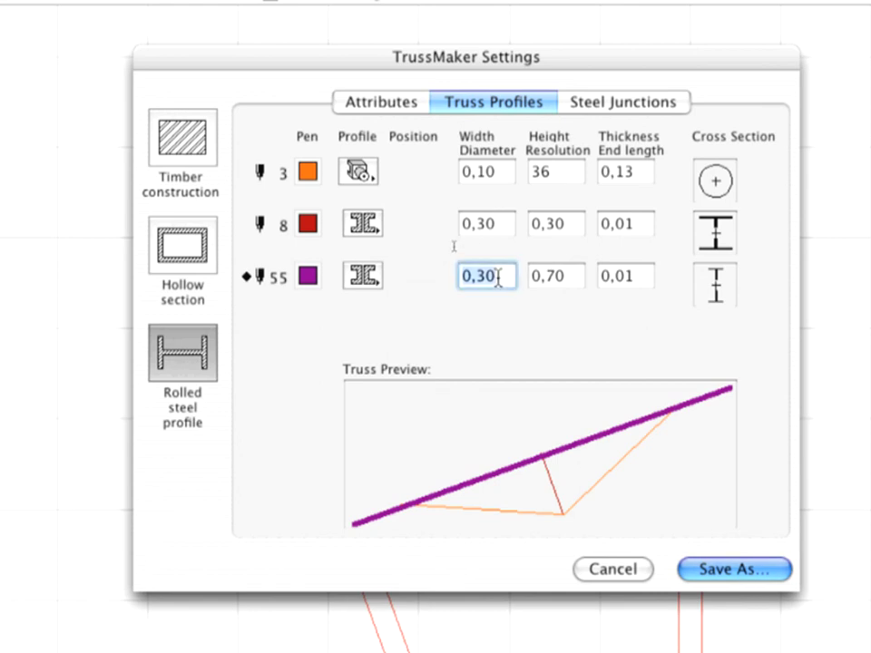
double_click(549, 278)
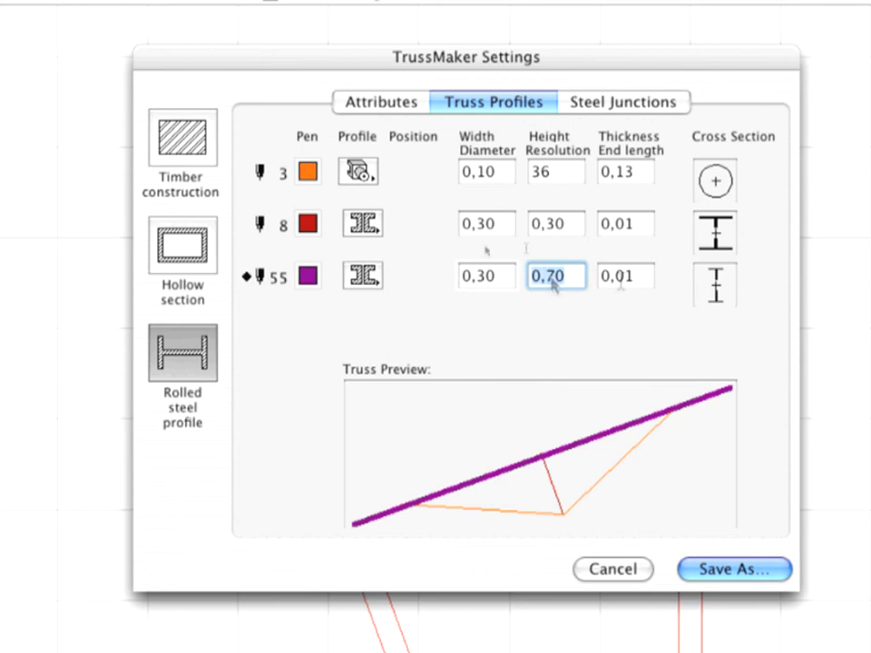
double_click(645, 280)
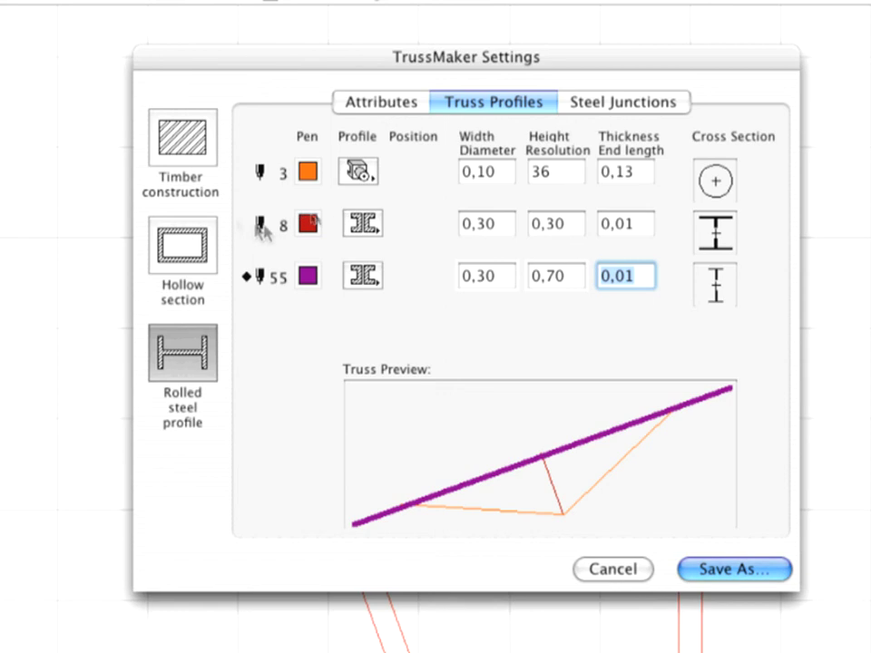
click(273, 227)
click(379, 228)
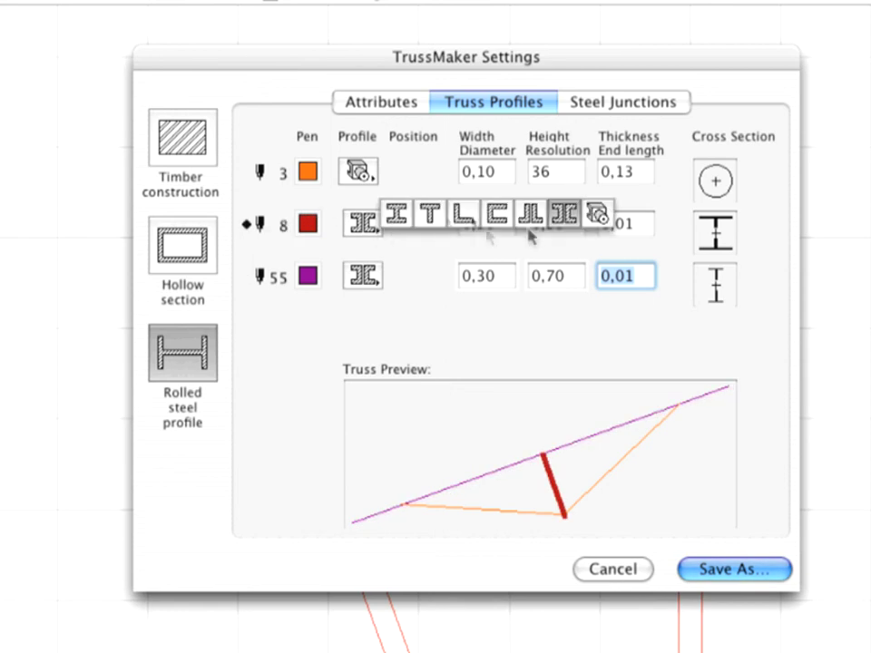
click(558, 225)
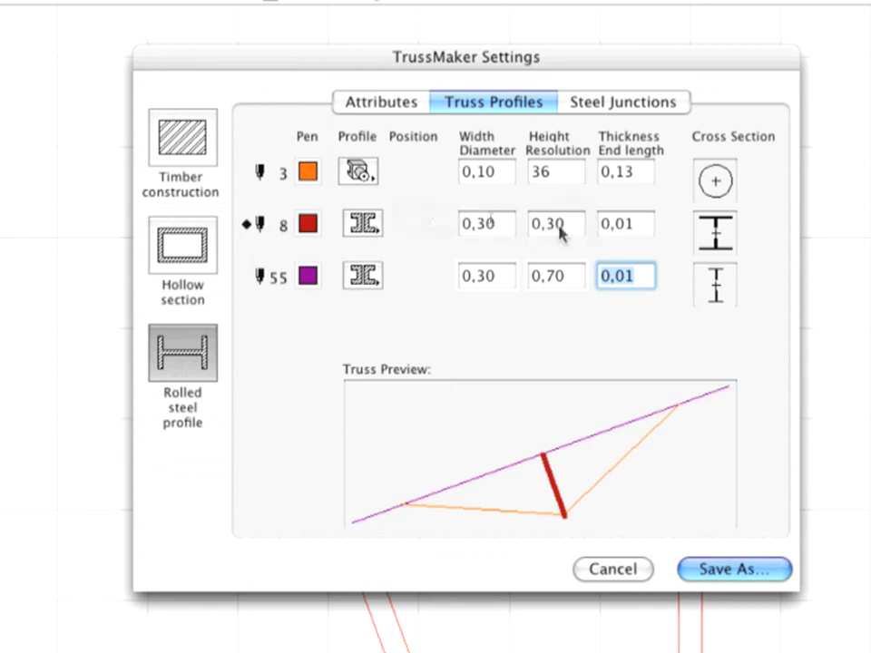
click(464, 223)
key(Tab)
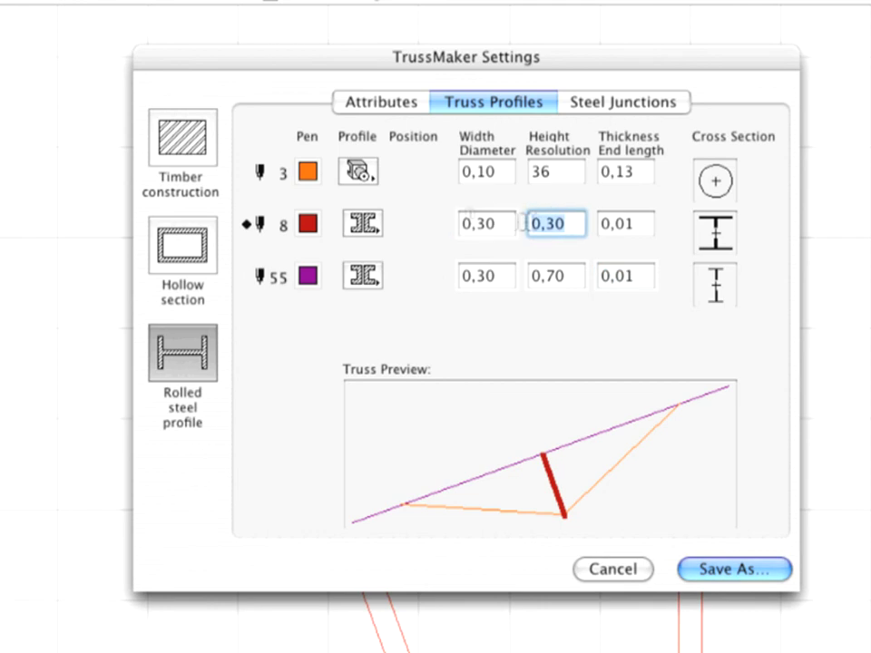
key(Tab)
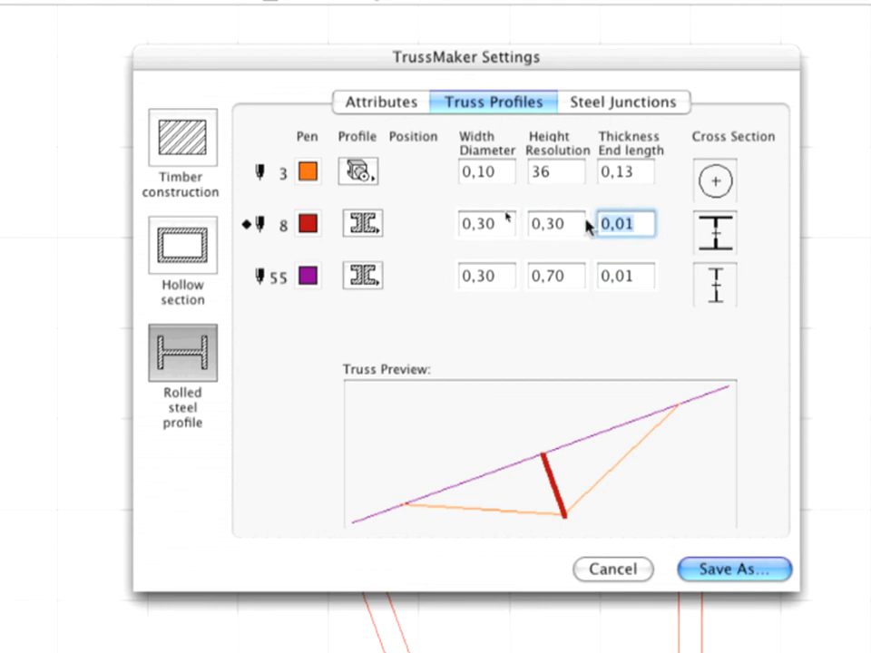
click(370, 178)
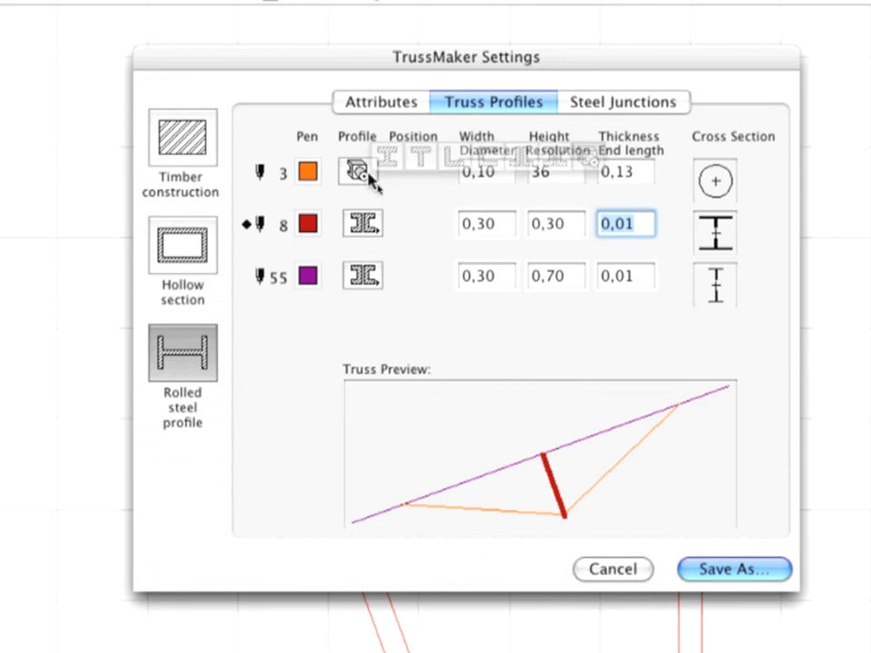
click(503, 185)
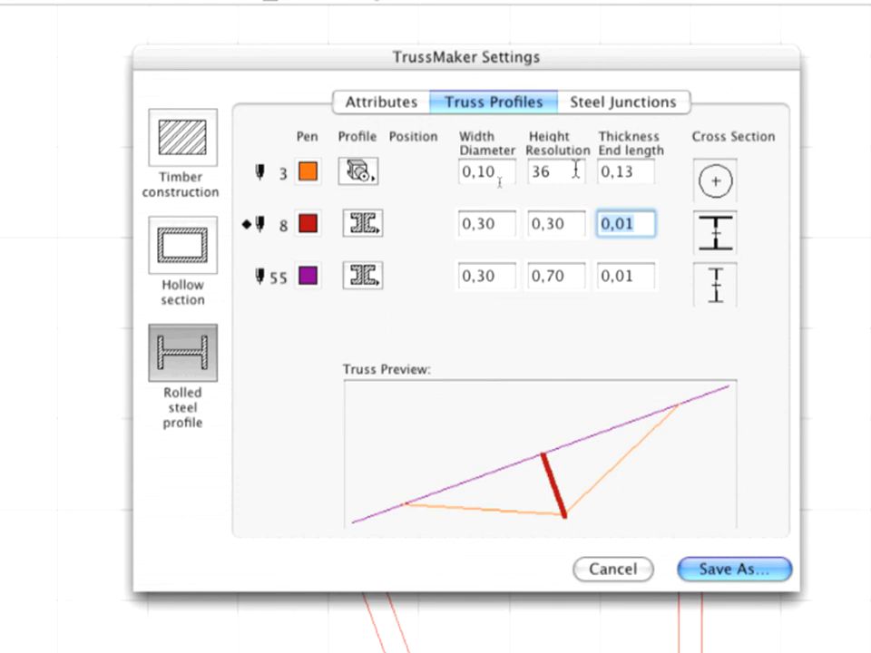
- Add junction plates T 0,01, L 0,40, M 0,20, placed by bounding-box midpoint
click(640, 172)
click(649, 103)
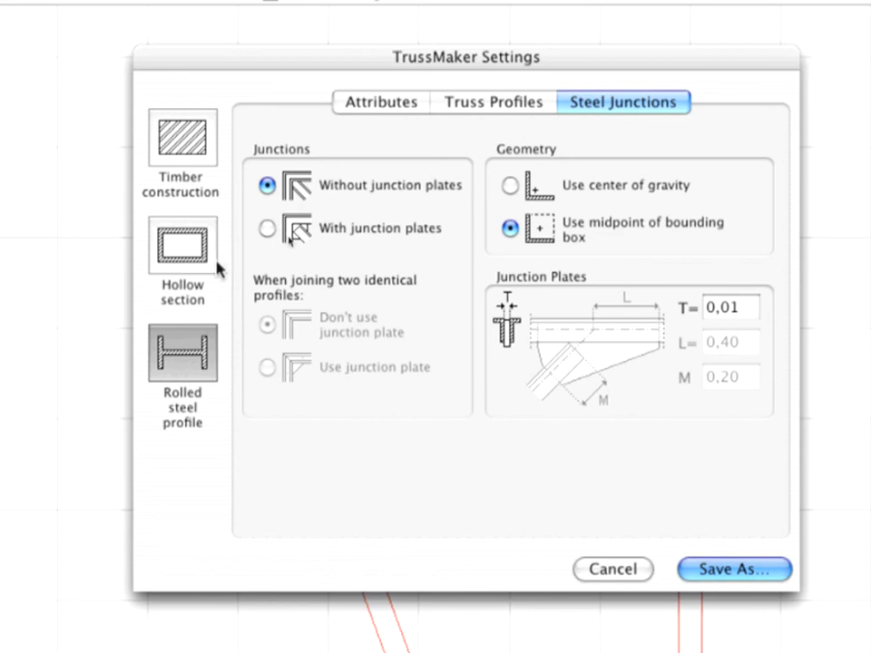
click(267, 229)
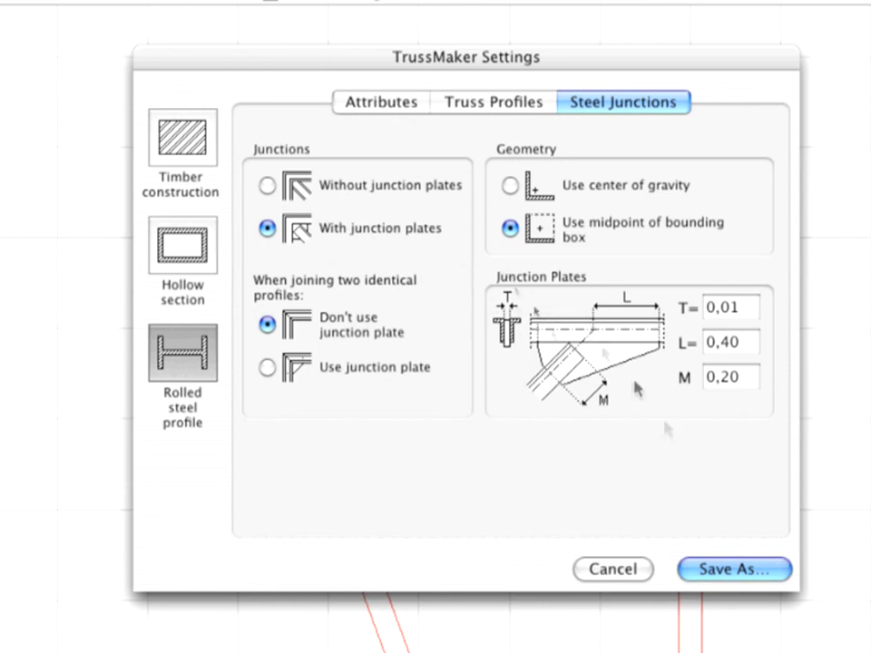
- Save the truss object as 'Post-tensioned truss' in the Advanced Modeling Library
click(753, 570)
text(Po)
text(st-)
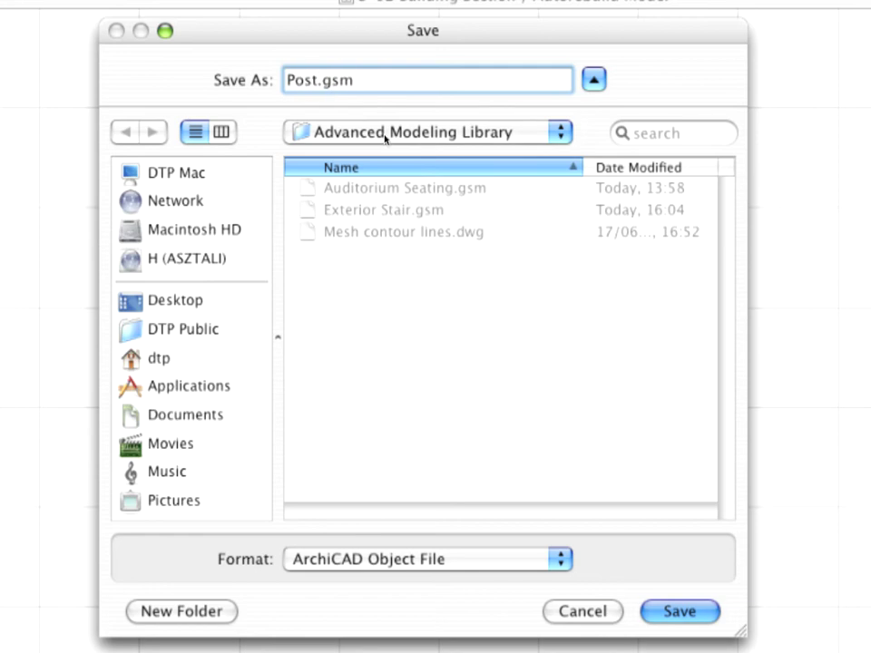
text(tensioned)
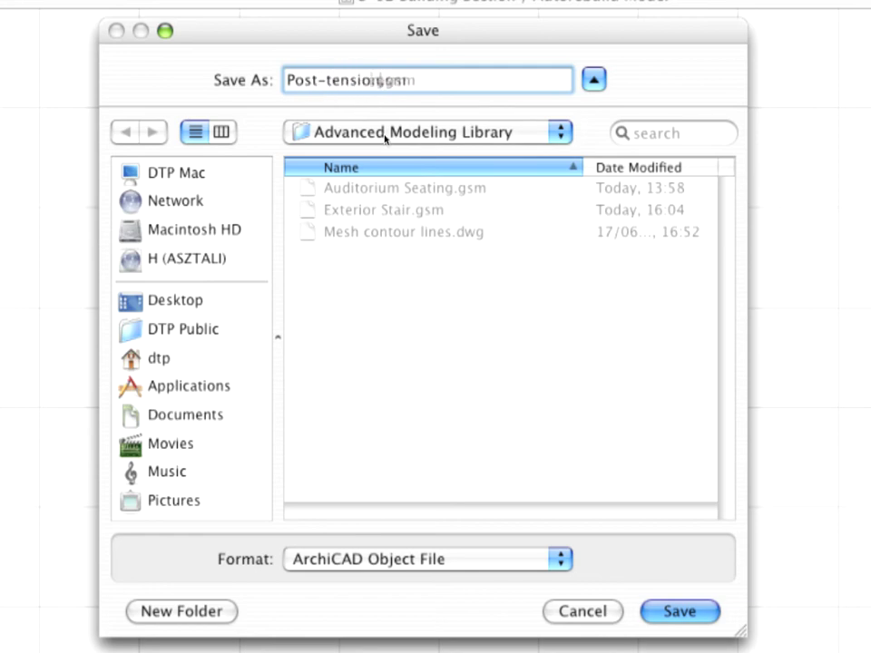
text( tru)
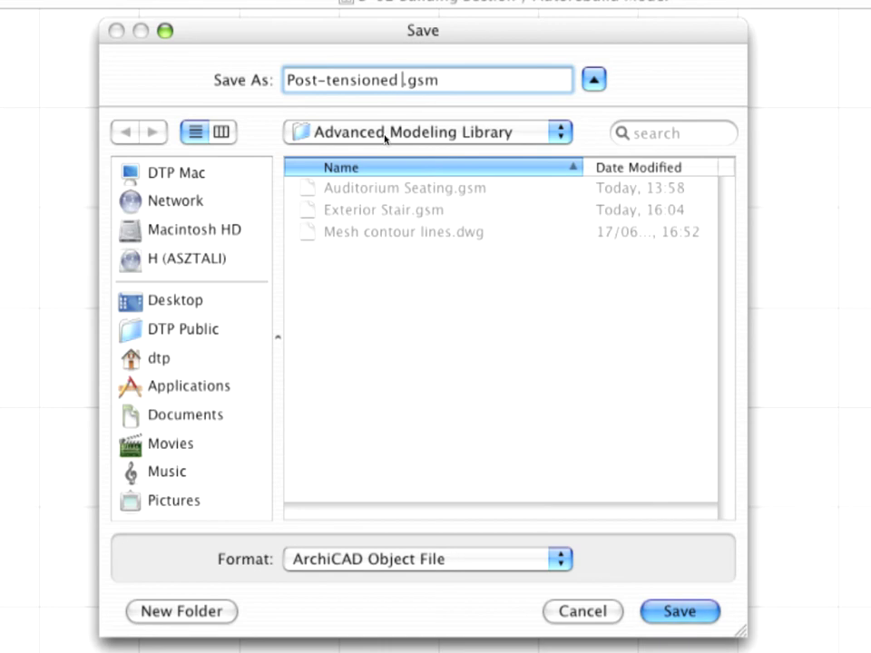
text(ss)
key(BackSpace)
key(BackSpace)
text(us)
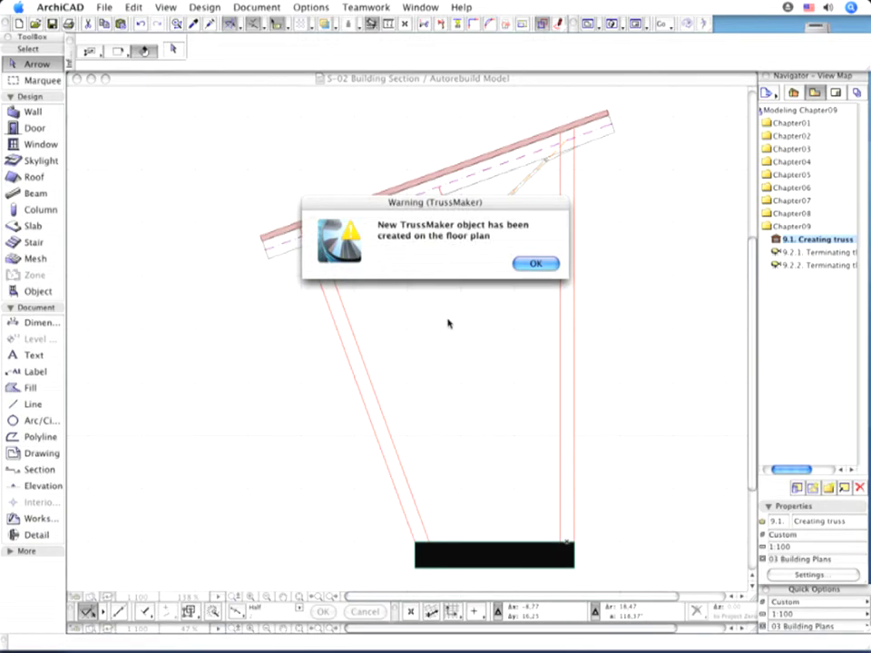
- Move the new truss object onto grid line D in the floor plan, then reopen the truss section
click(536, 263)
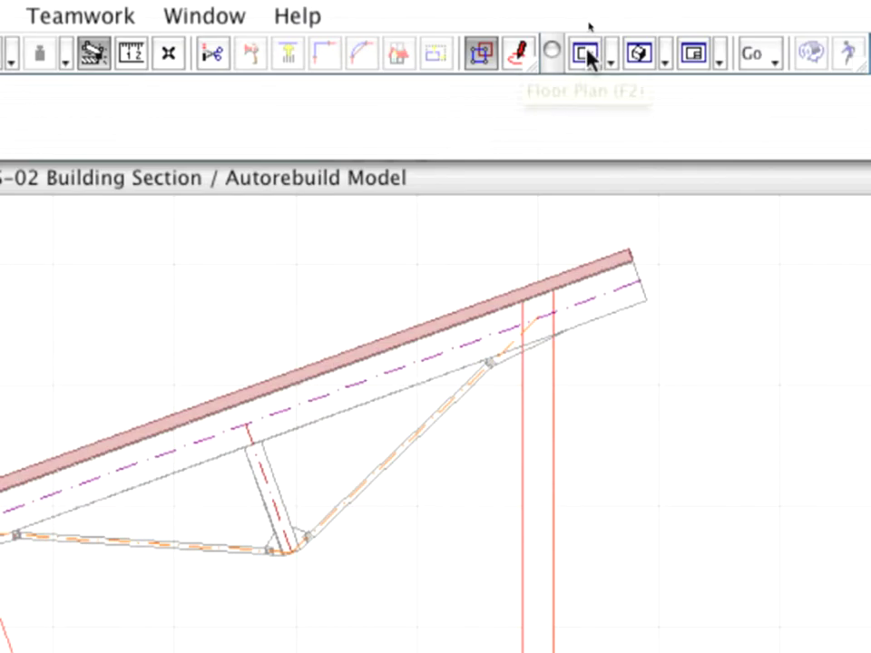
click(587, 55)
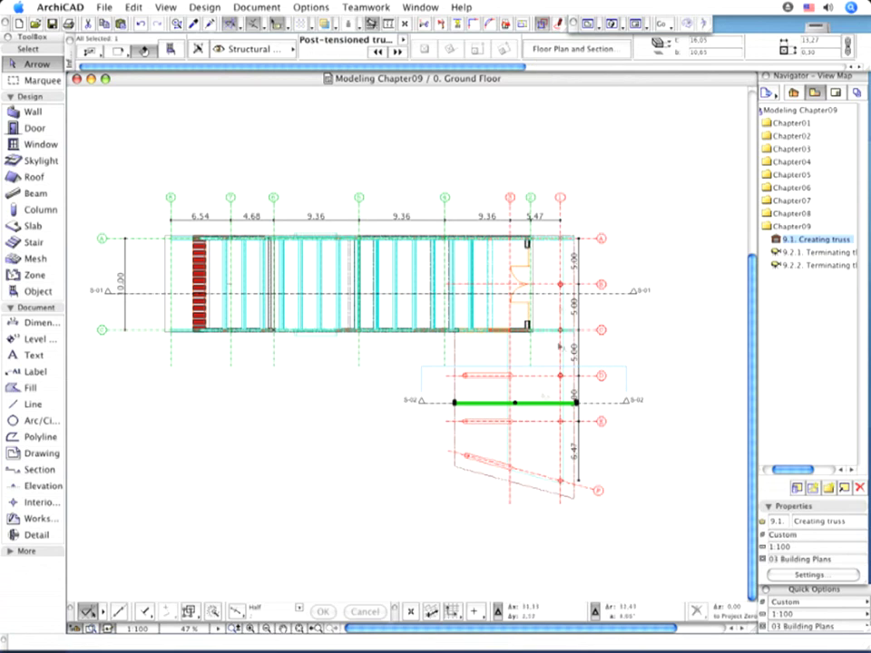
scroll(544, 396, up, 5)
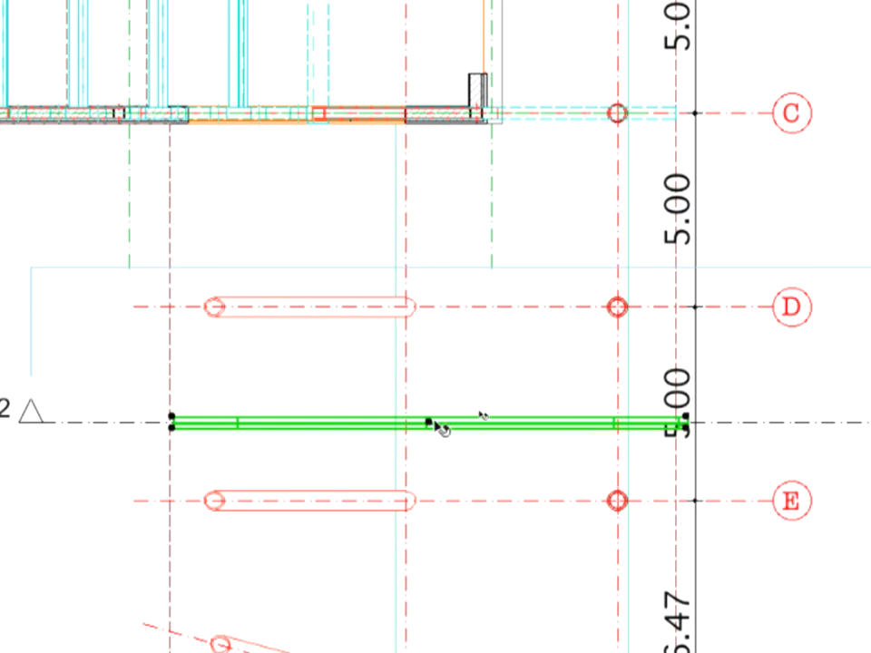
click(432, 423)
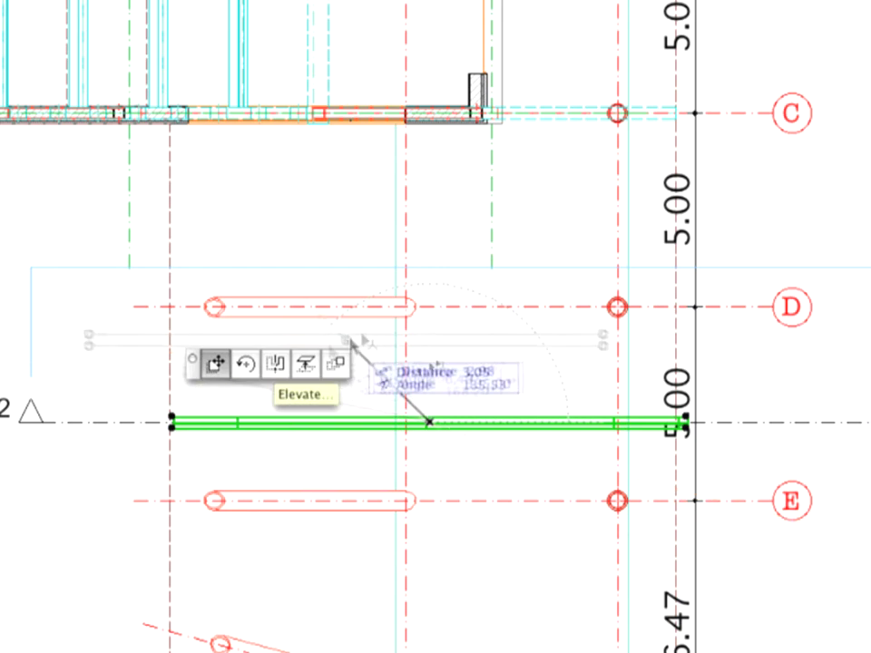
click(430, 307)
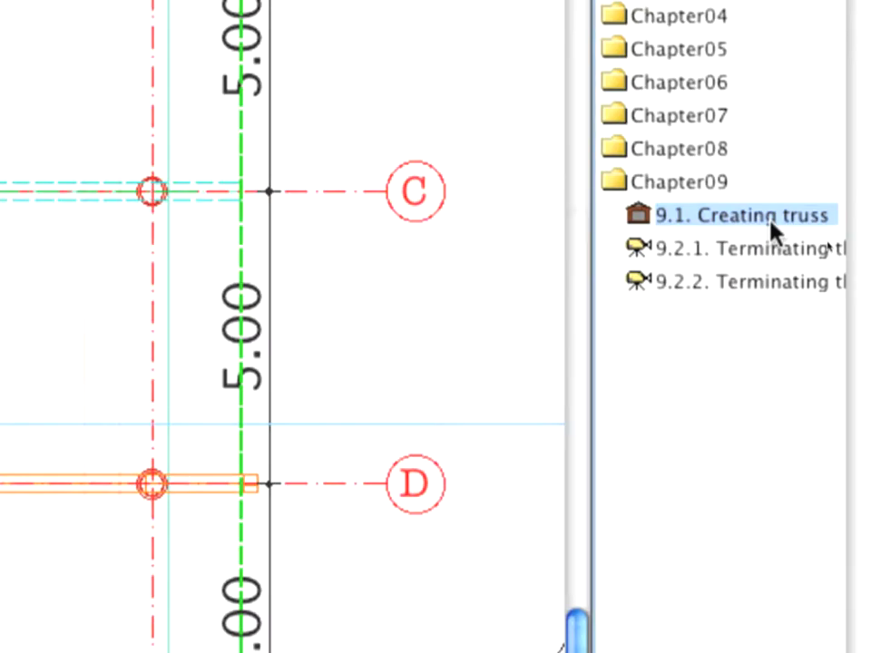
double_click(772, 229)
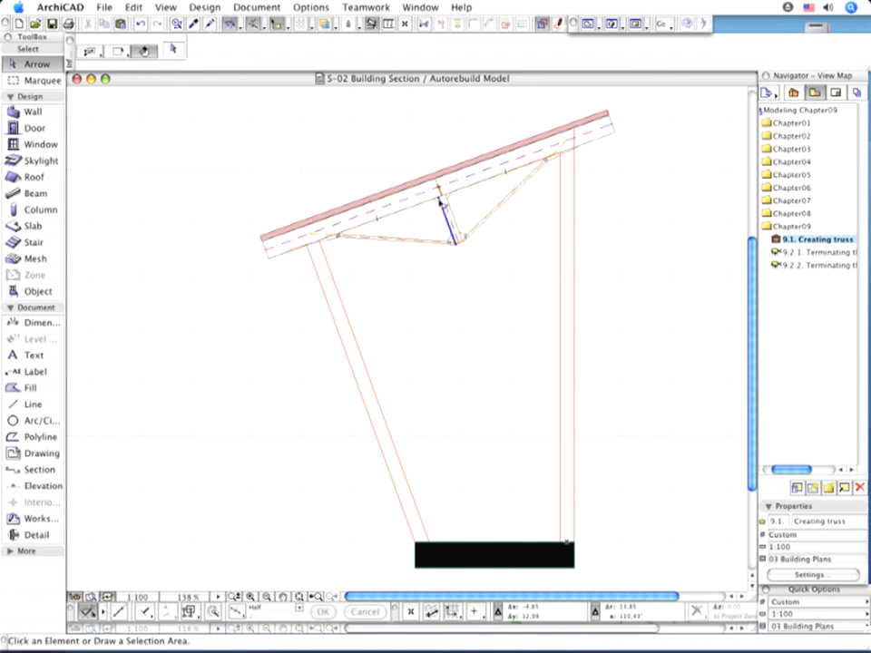
- Select the Post-tensioned truss object in the section view
click(438, 199)
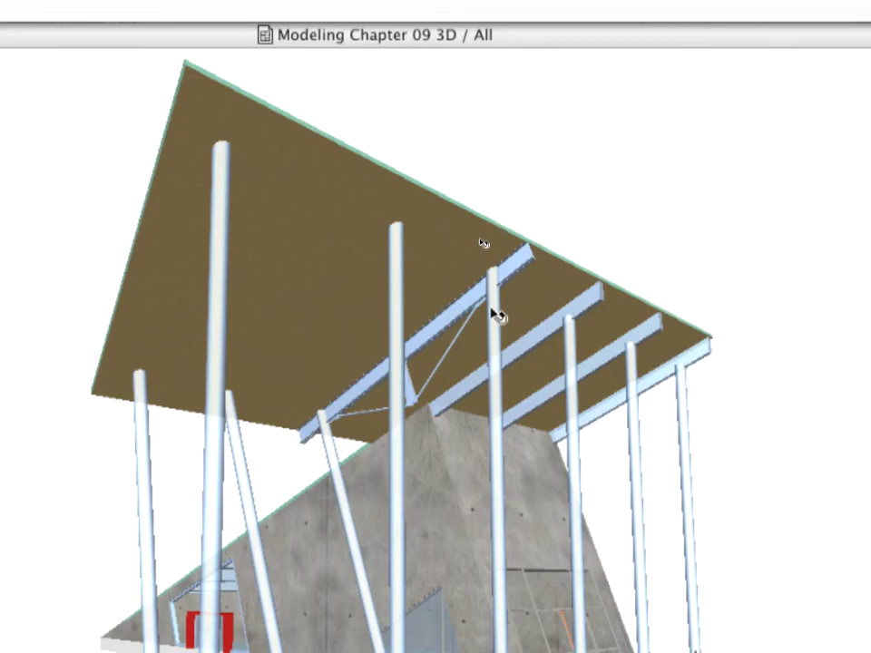
- Stretch two columns' heights in 3D so their tops end at the roof beam ends
click(494, 314)
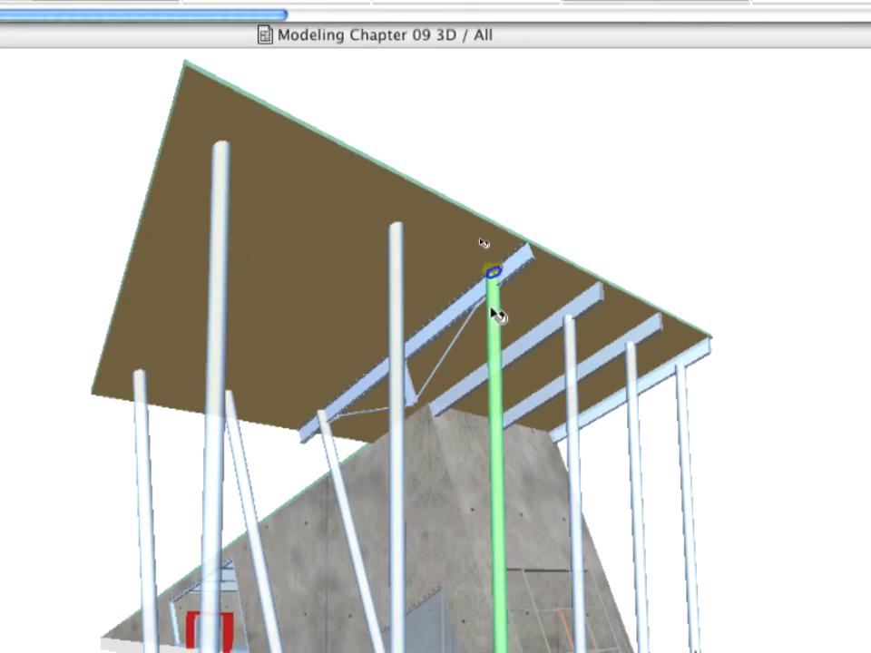
click(491, 270)
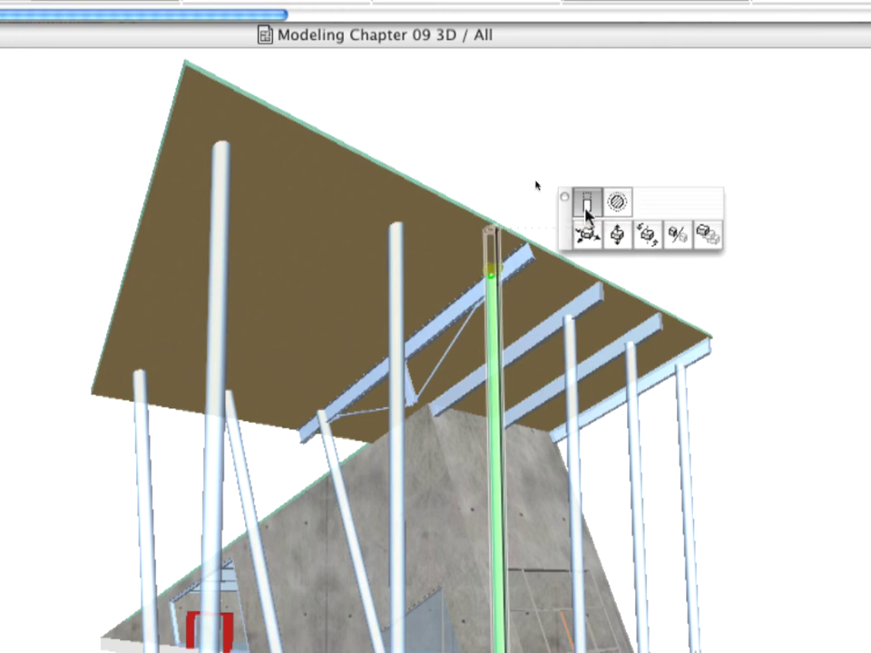
click(587, 210)
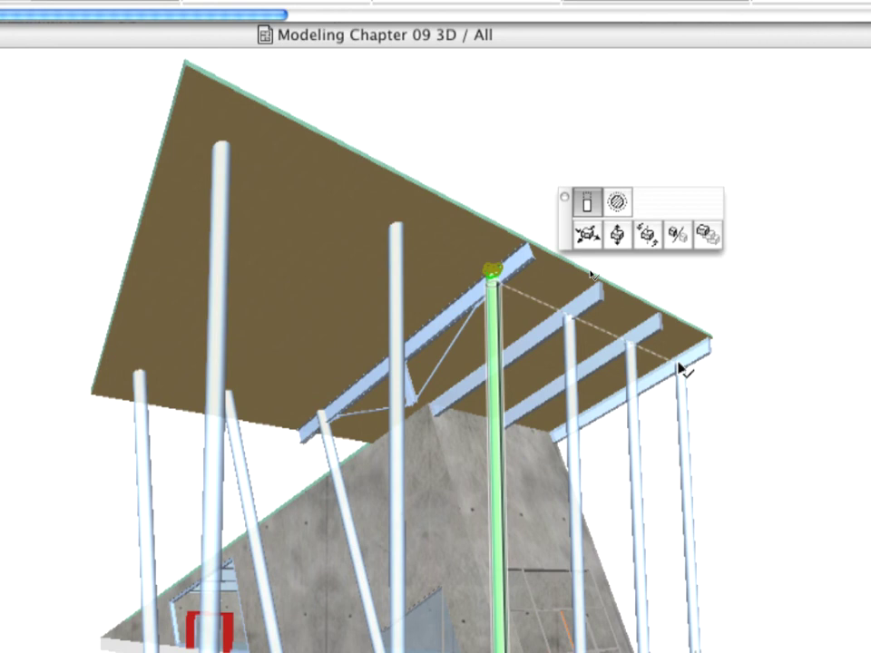
key(Escape)
key(Escape)
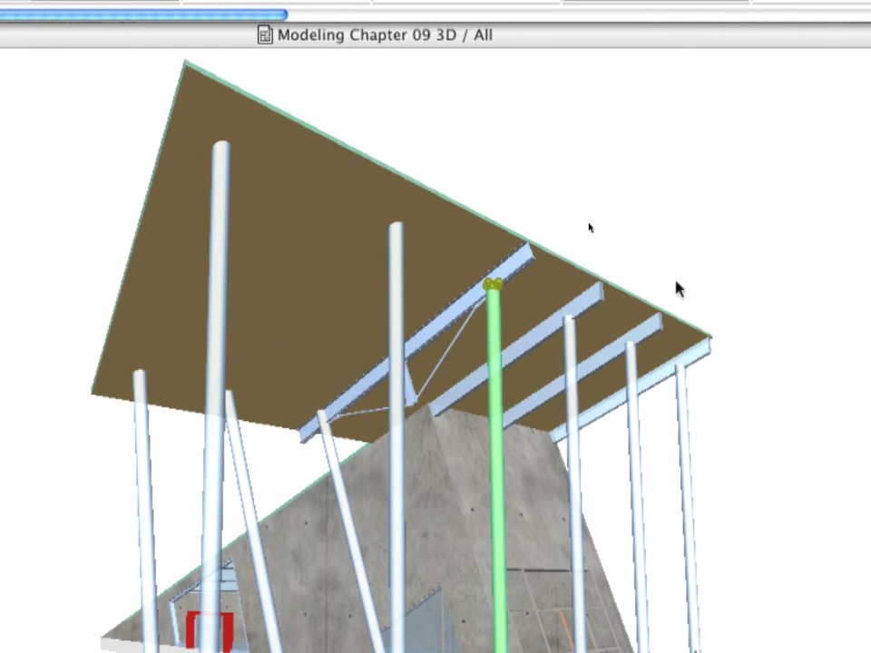
click(396, 227)
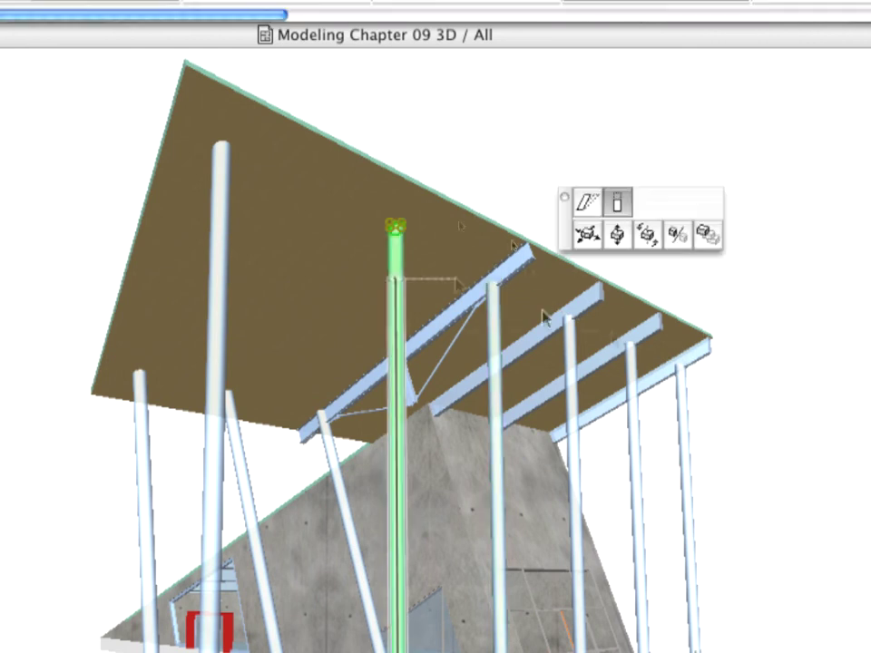
click(675, 370)
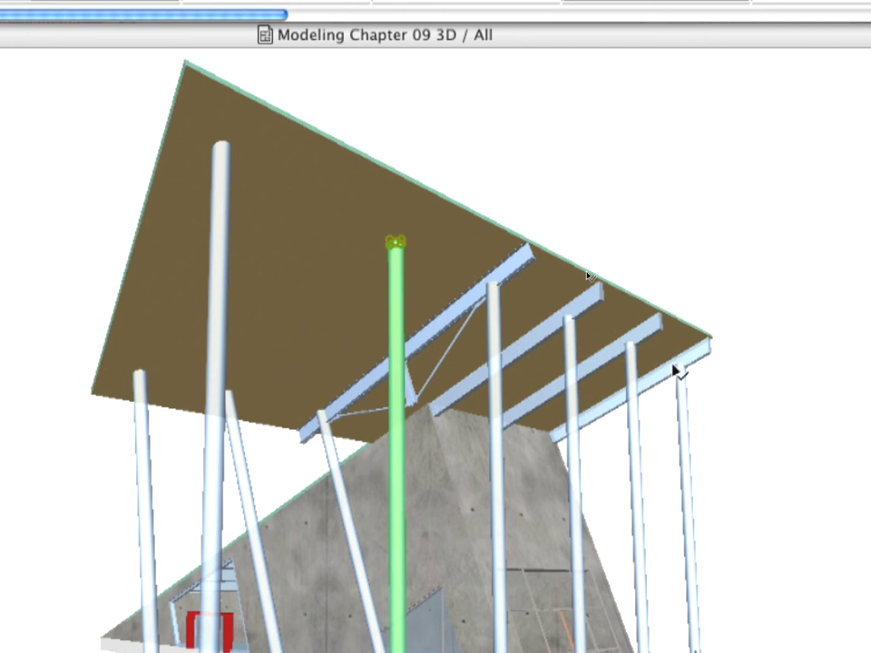
click(220, 147)
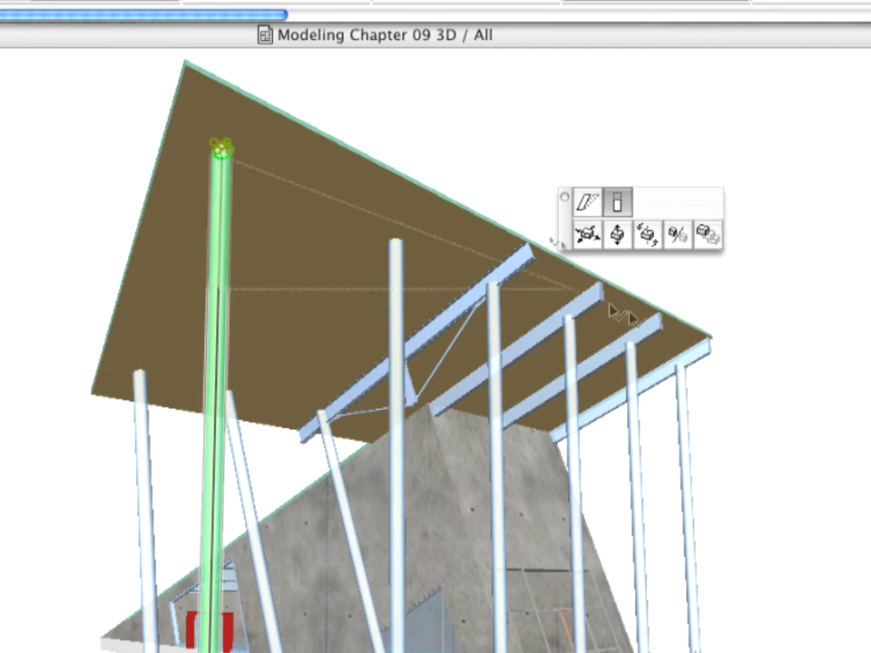
click(676, 367)
click(659, 257)
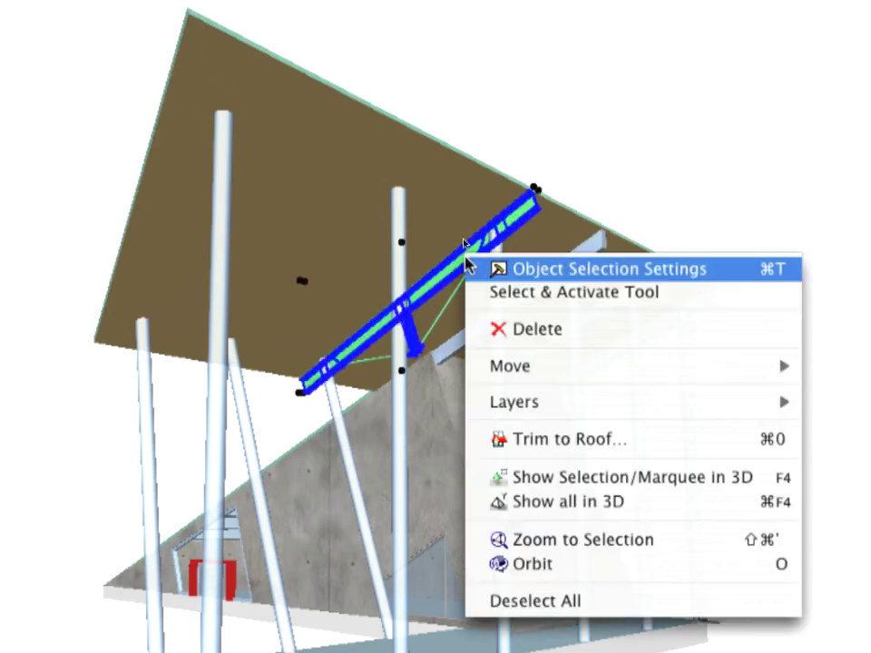
- Multiply the truss into 2 more copies spaced 5,00 apart along the grid
mouse_move(501, 366)
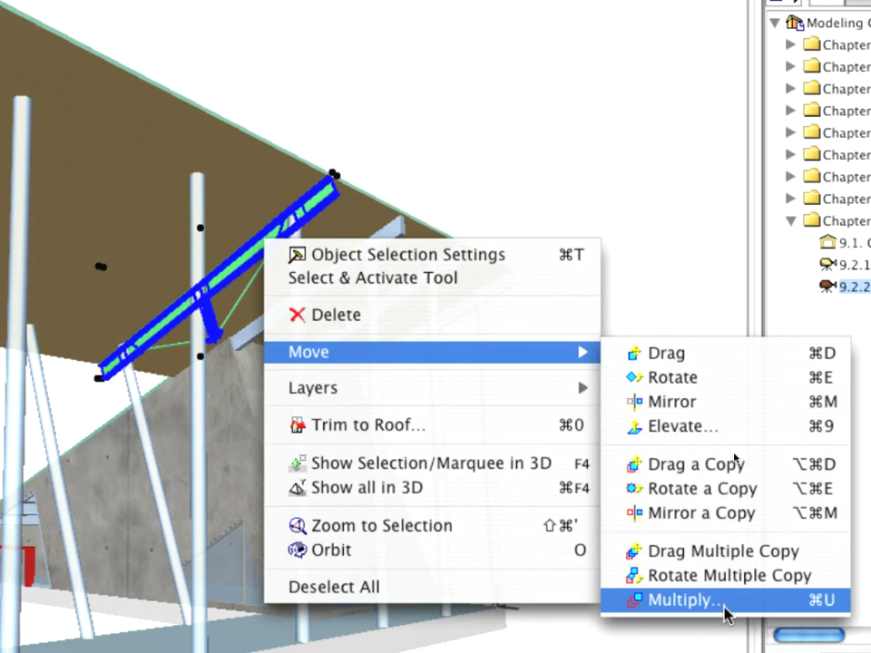
click(724, 604)
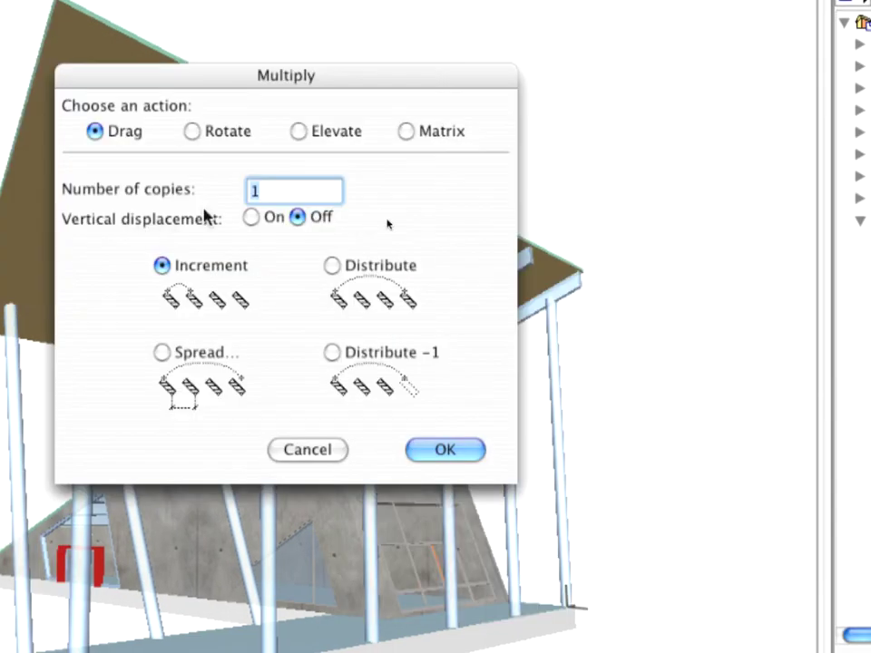
text(2)
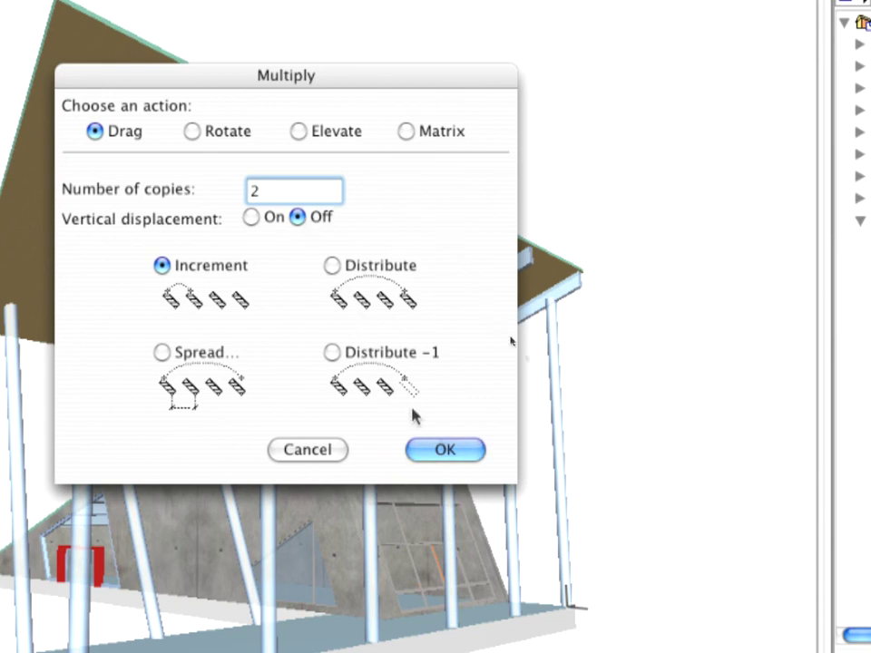
click(443, 448)
click(381, 604)
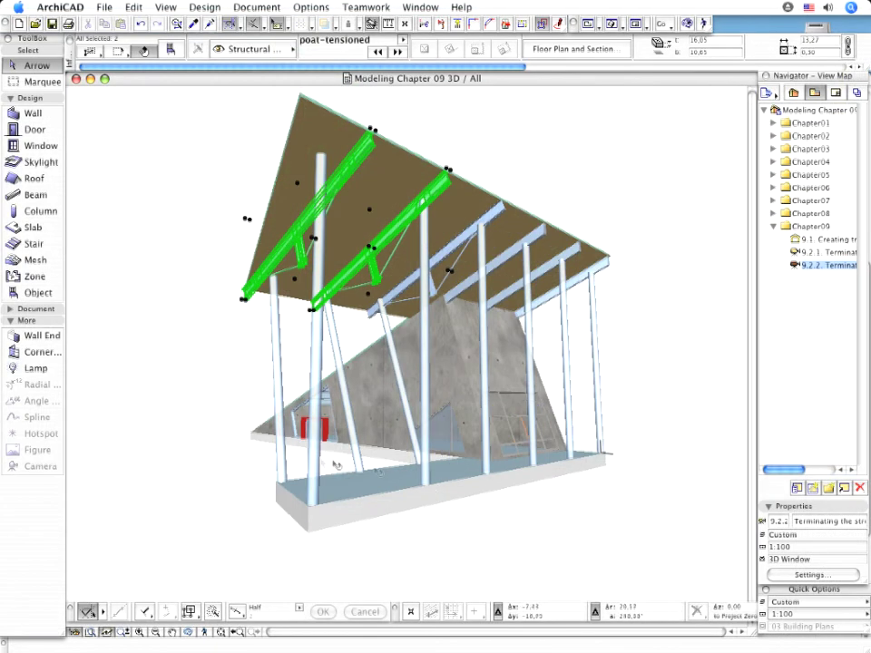
click(216, 444)
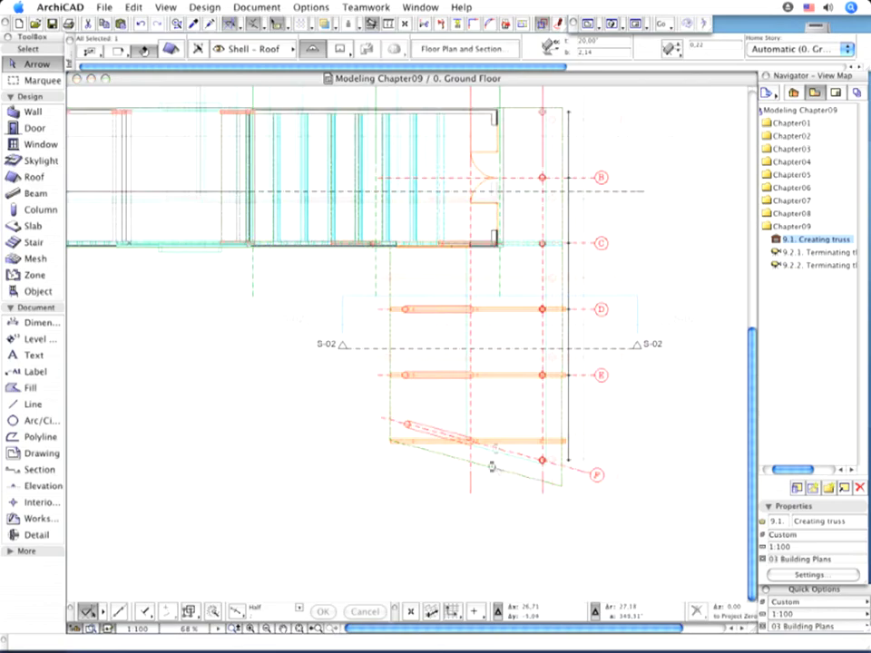
- Select the lowest truss in the plan and begin rotating it by −15° toward grid line F
scroll(496, 458, up, 5)
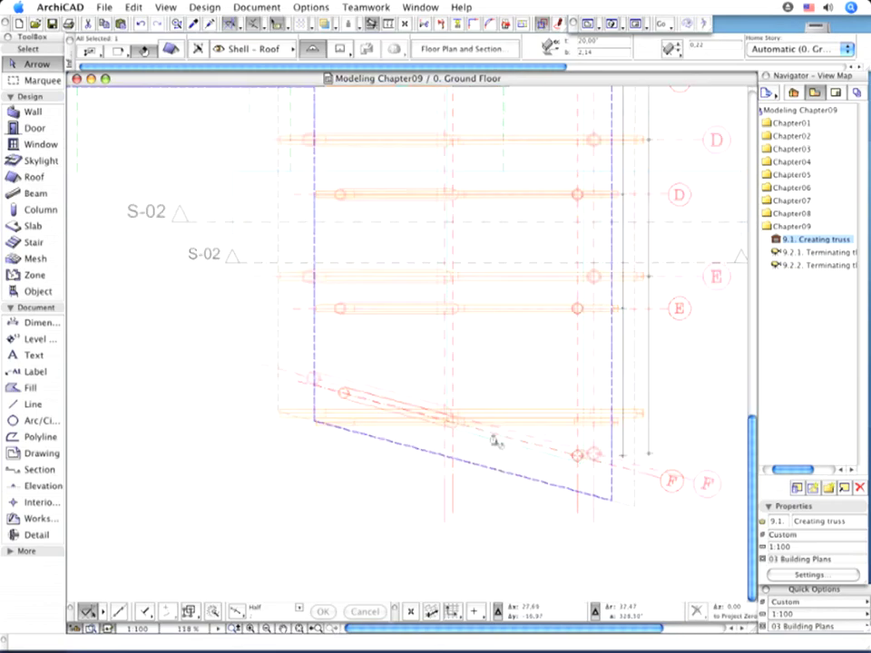
click(442, 406)
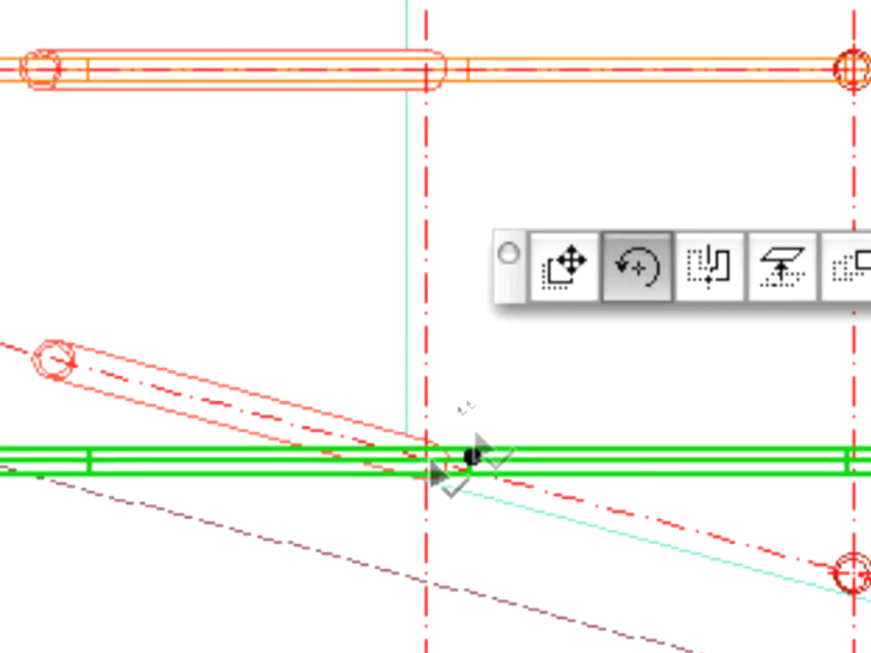
click(643, 289)
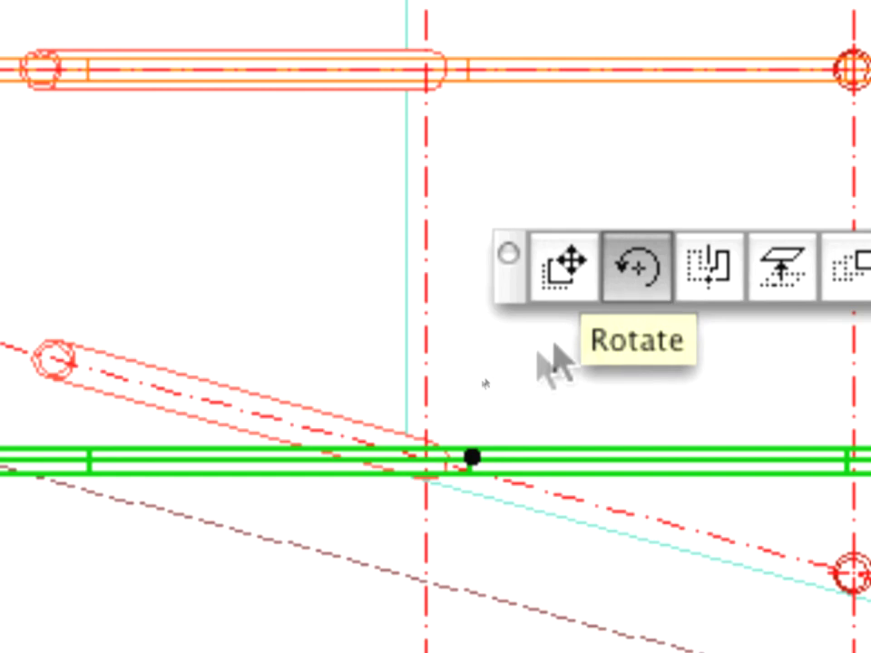
click(424, 459)
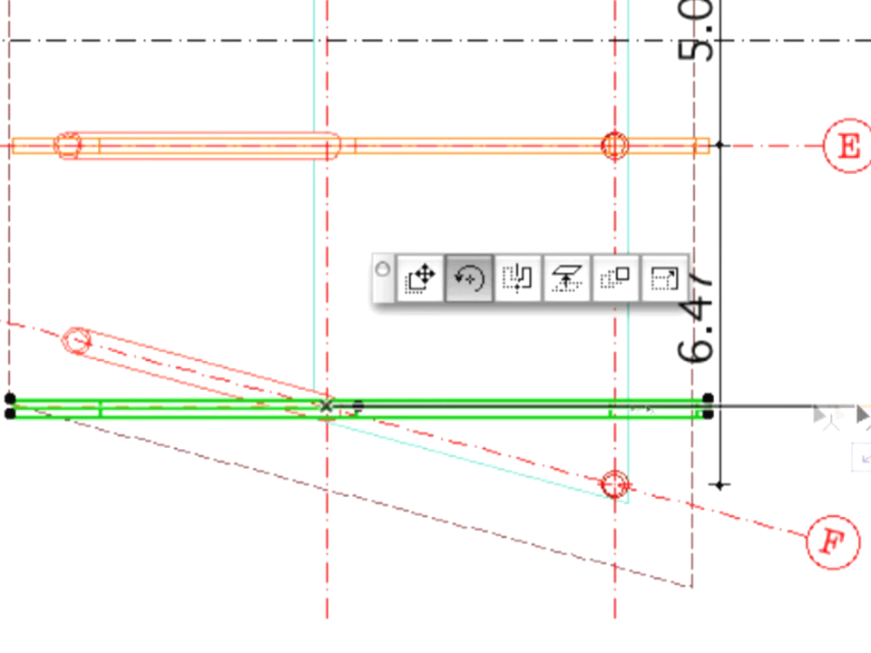
click(773, 409)
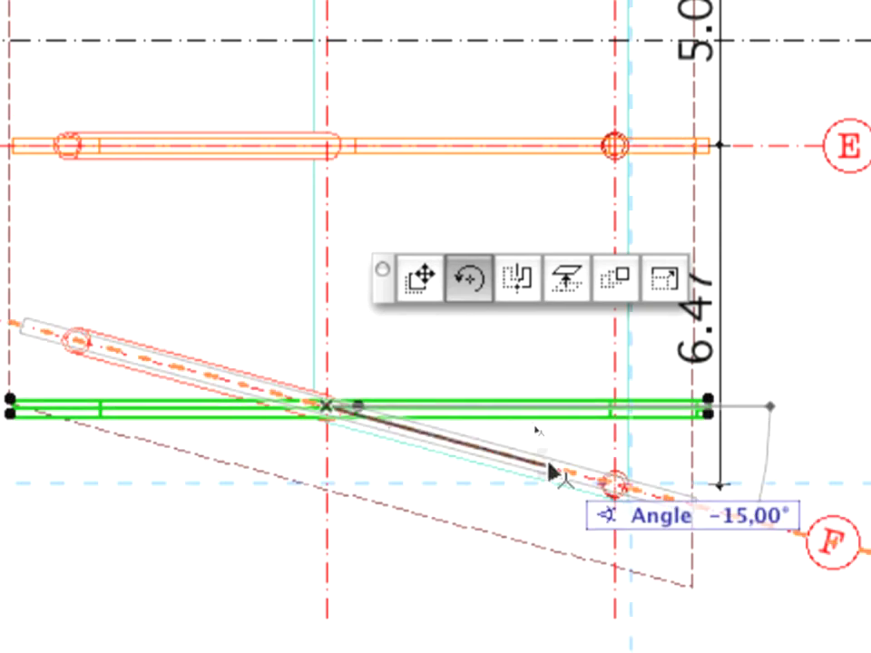